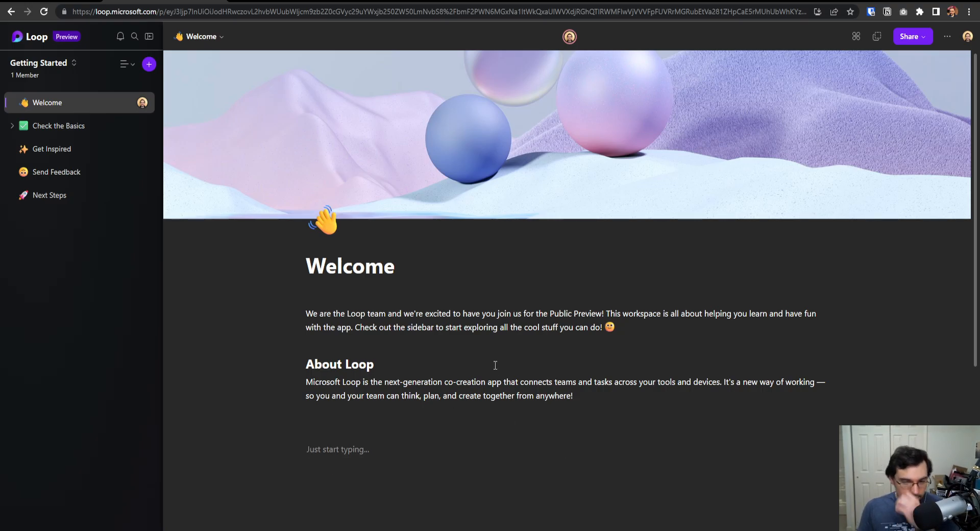
Open the Create a Component page nested under Check the Basics.
left_click(69, 126)
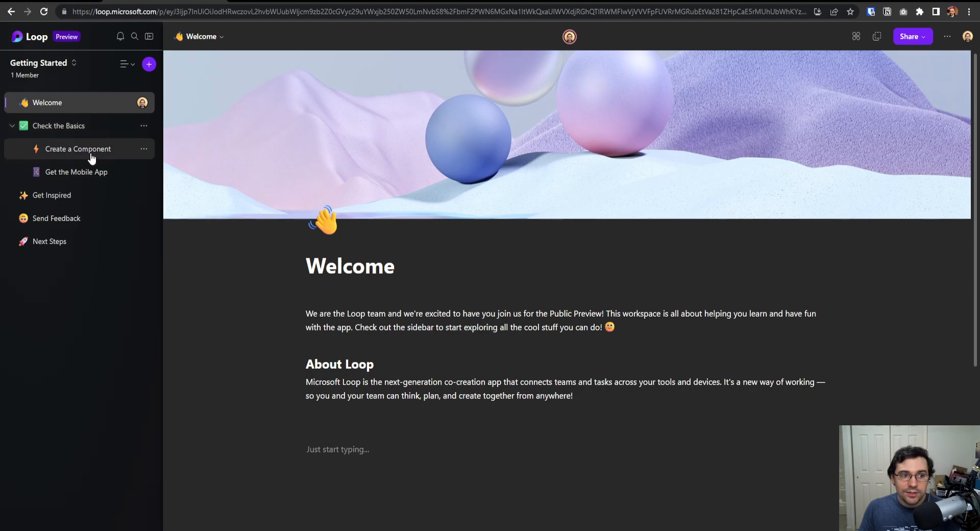
left_click(89, 153)
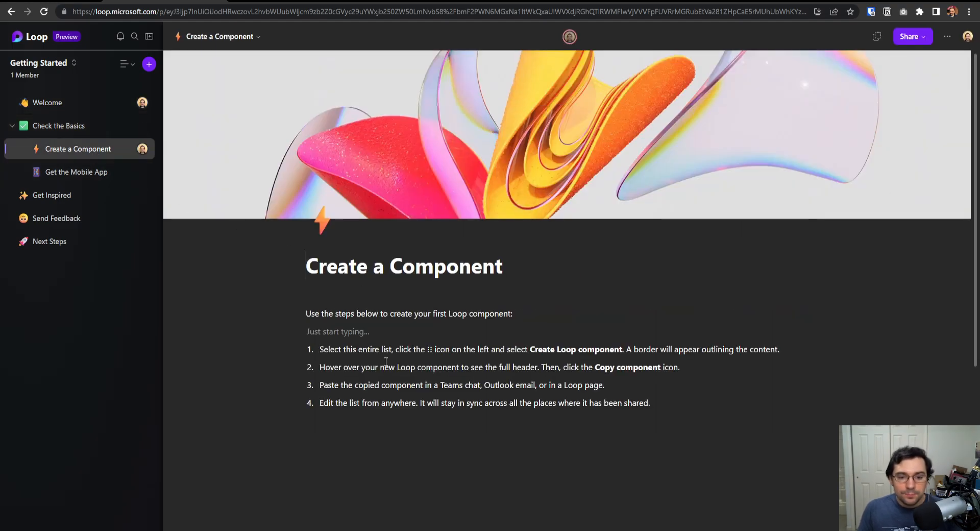
scroll(386, 362, "down", 1)
Insert a table below the numbered list on the Create a Component page.
left_click(475, 399)
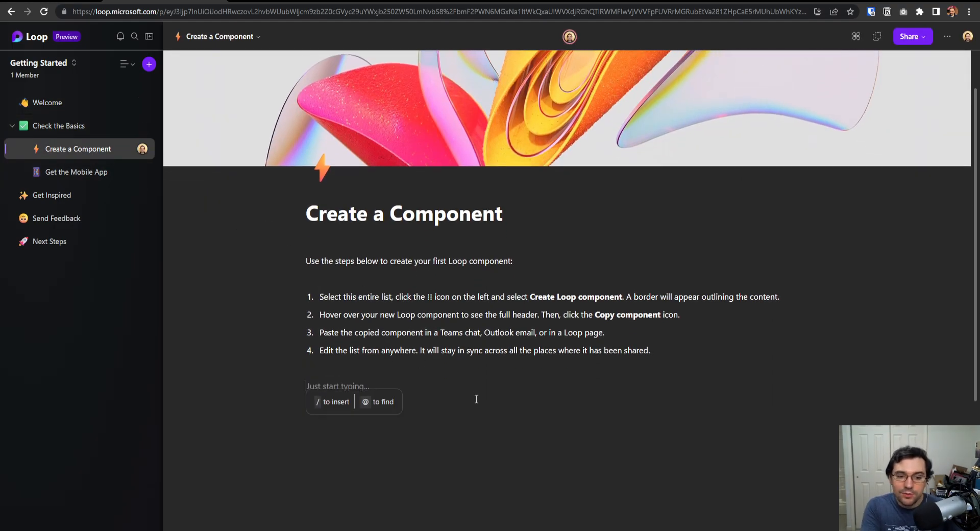
type("/butt")
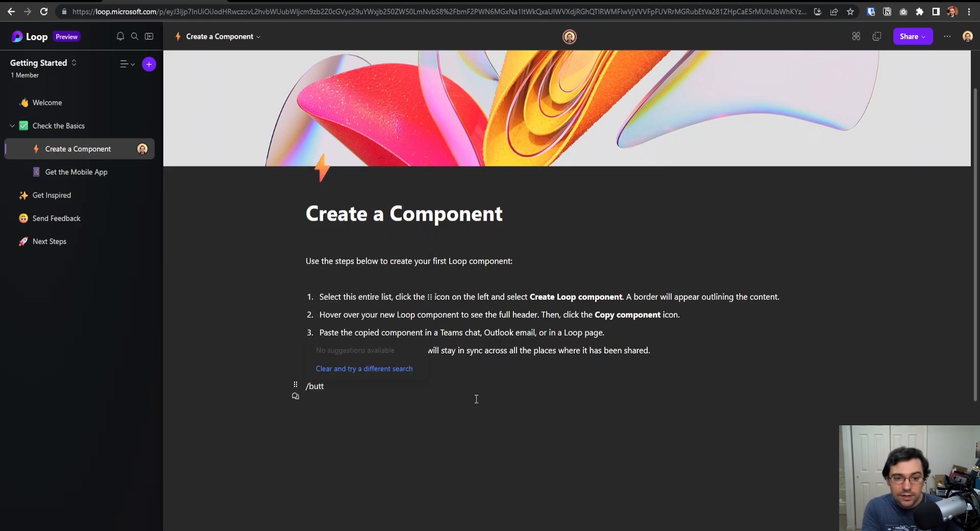
key("BackSpace")
key("BackSpace")
key("BackSpace")
type("tab")
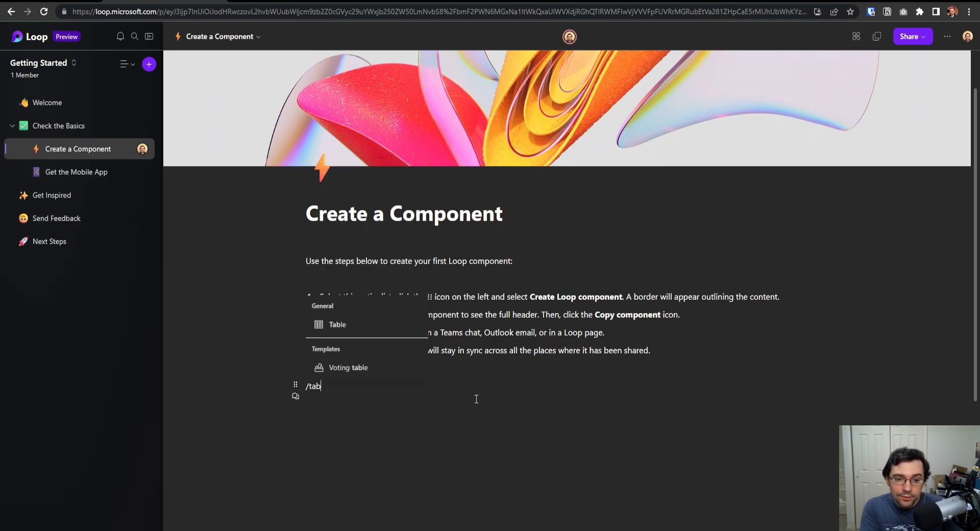
left_click(342, 325)
scroll(345, 323, "down", 3)
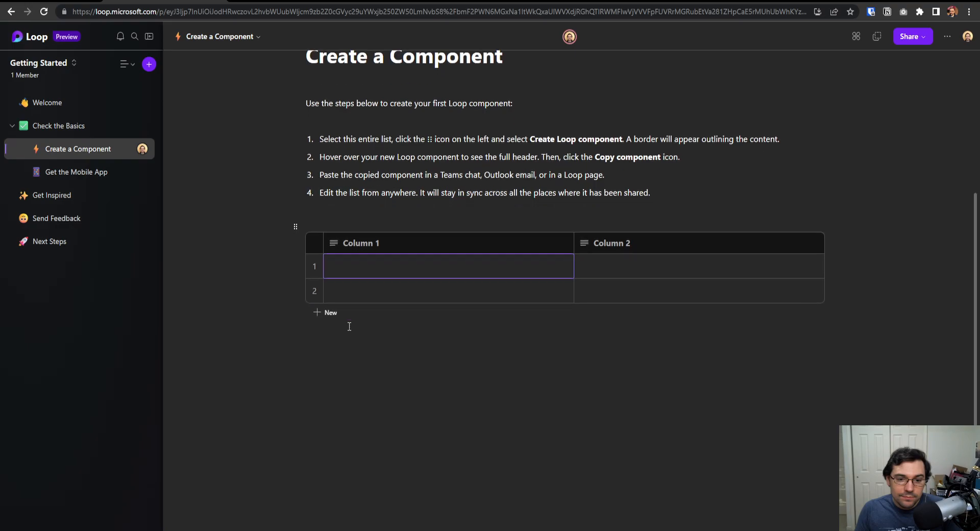
Change Column 1 to the Date type and set its first row to April 12, 2023.
left_click(563, 243)
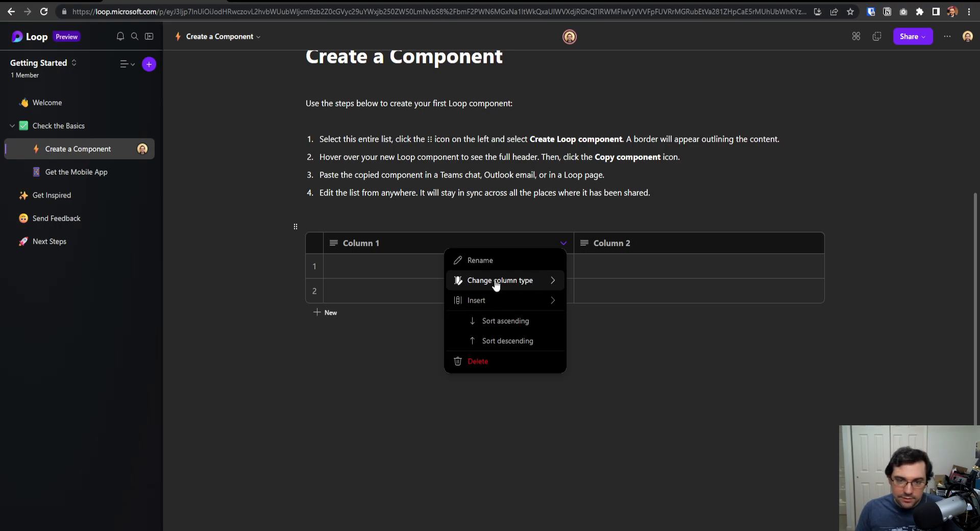
left_click(522, 282)
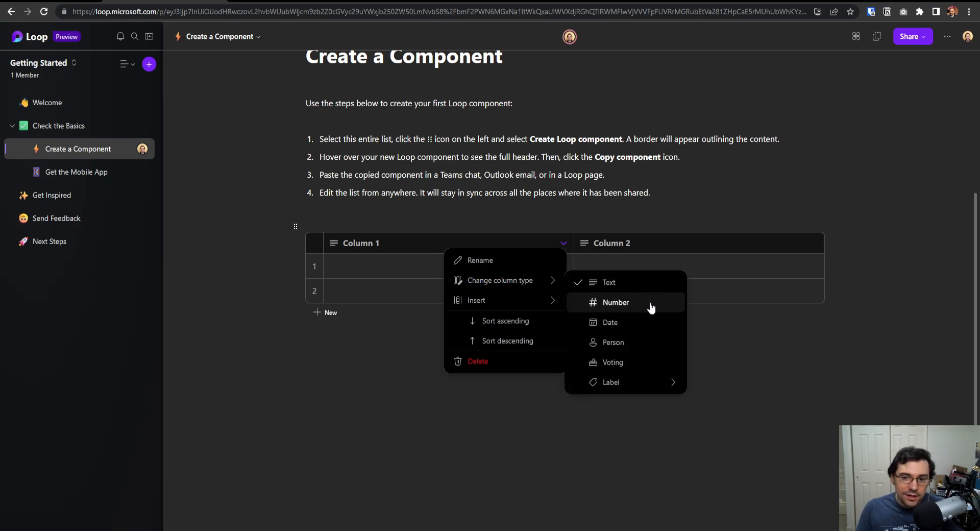
left_click(629, 324)
left_click(439, 275)
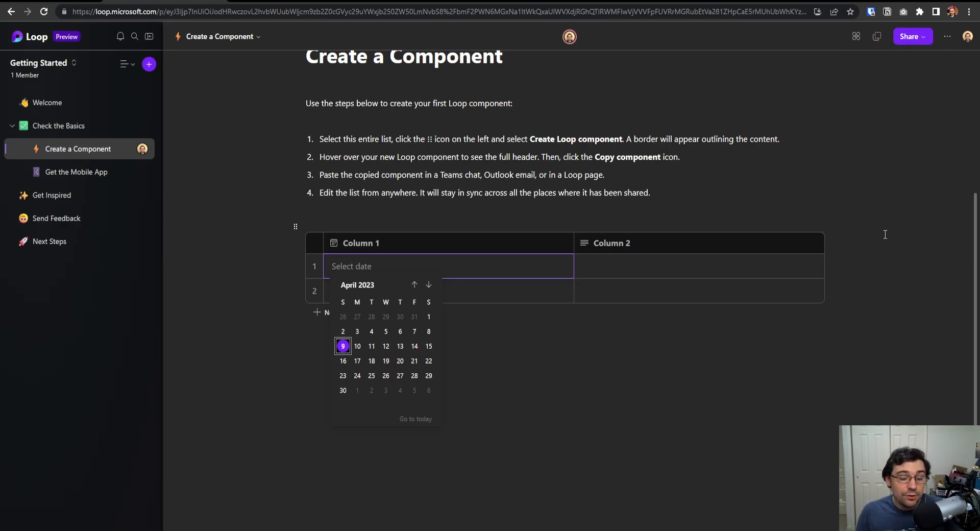
left_click(530, 212)
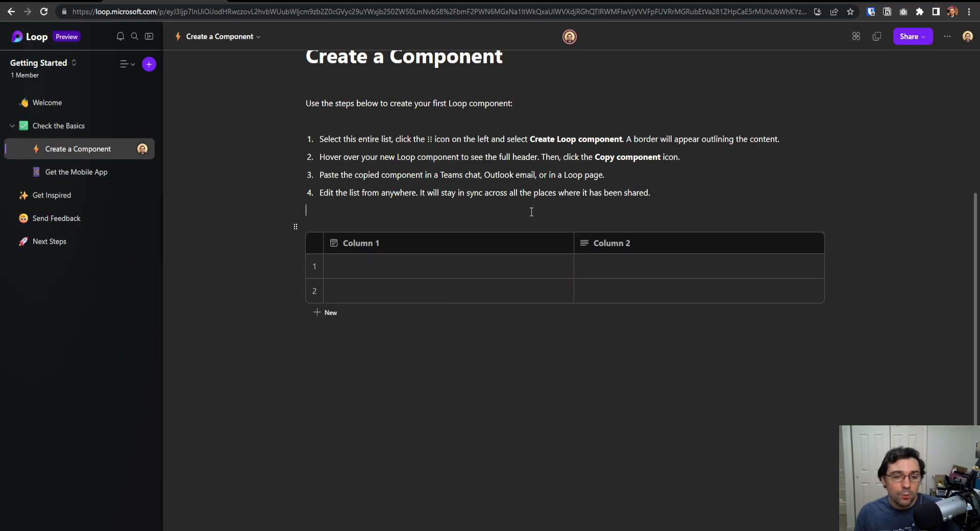
left_click(552, 426)
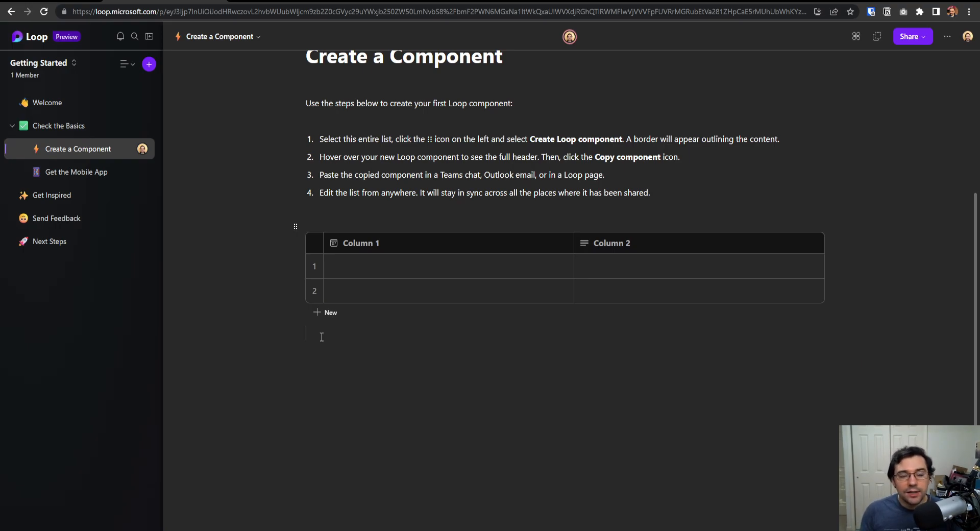
left_click(449, 261)
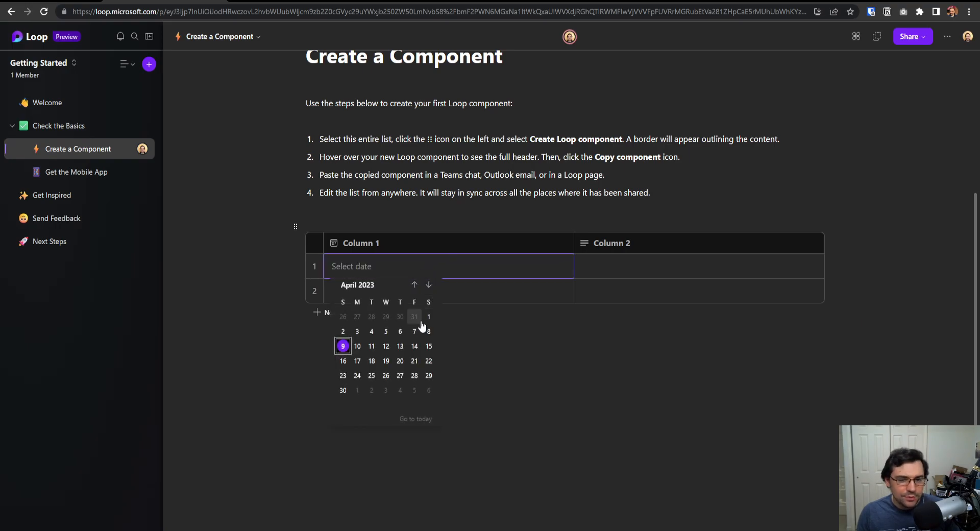
left_click(387, 347)
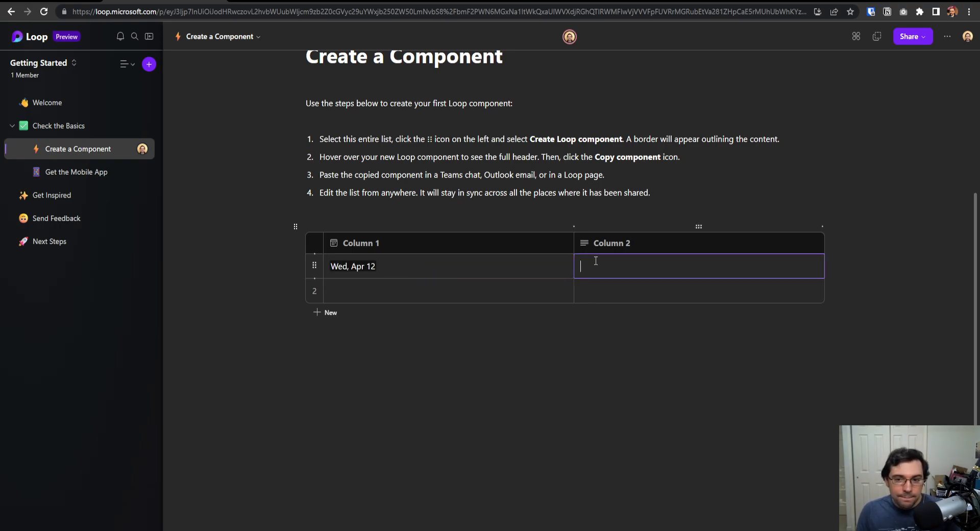
Change Column 2 to the Person type and assign a person in its first row.
left_click(814, 244)
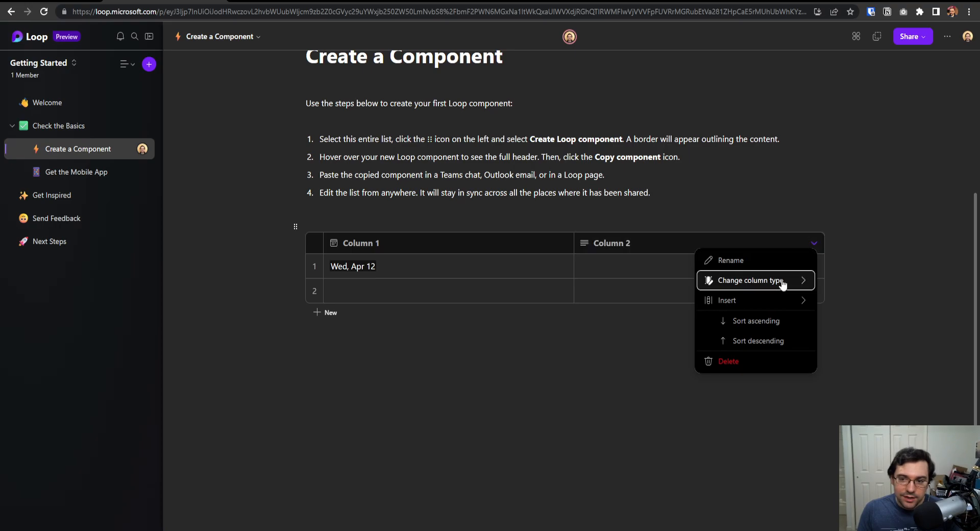
mouse_move(777, 281)
left_click(883, 344)
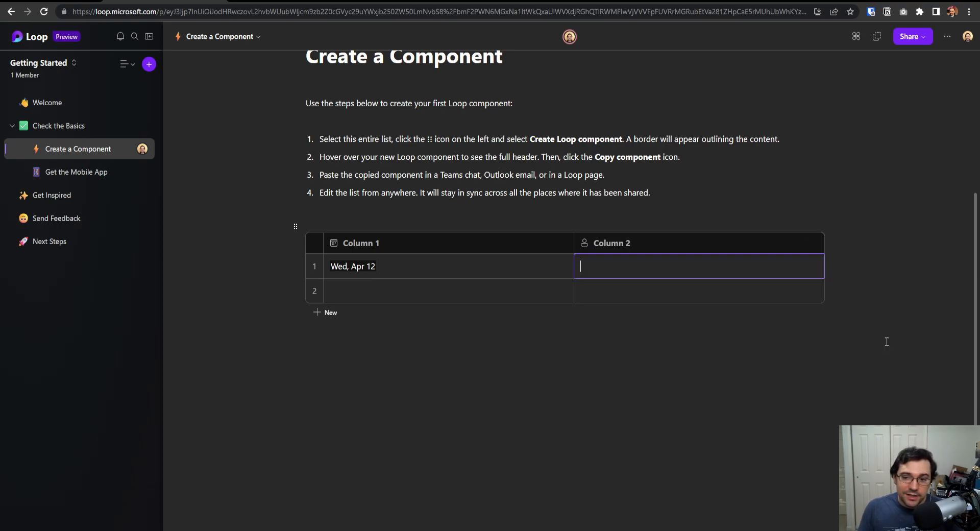
left_click(656, 267)
left_click(637, 301)
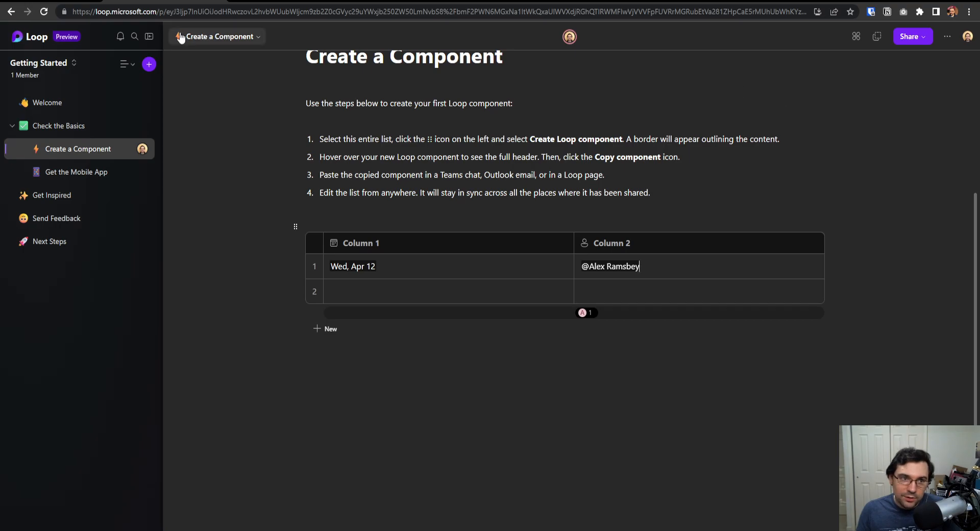
Check the notifications for the person mention and read which events they cover.
left_click(120, 37)
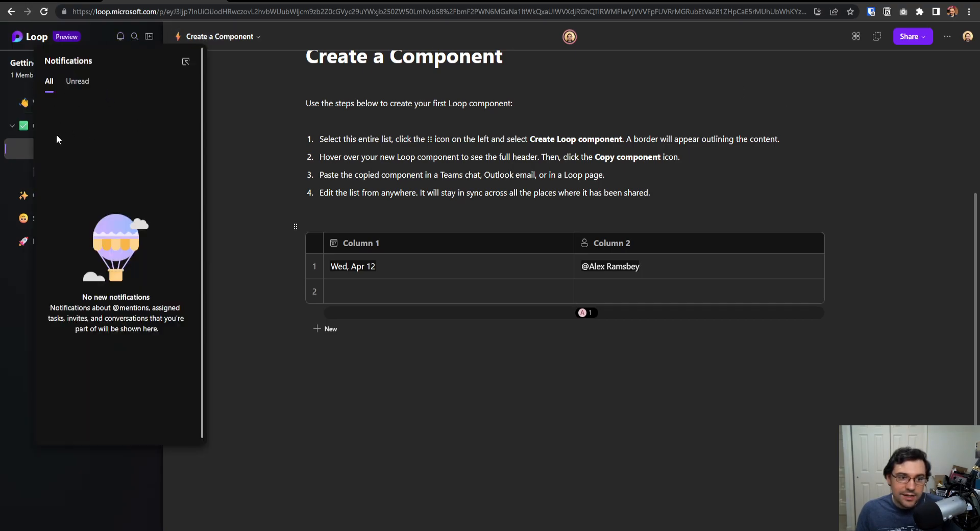
left_click_drag(119, 308, 150, 308)
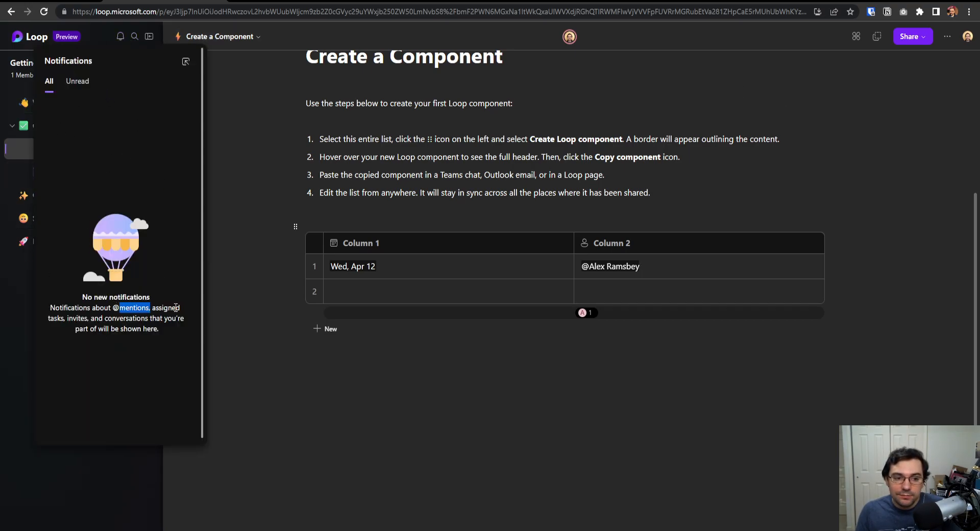
left_click(269, 354)
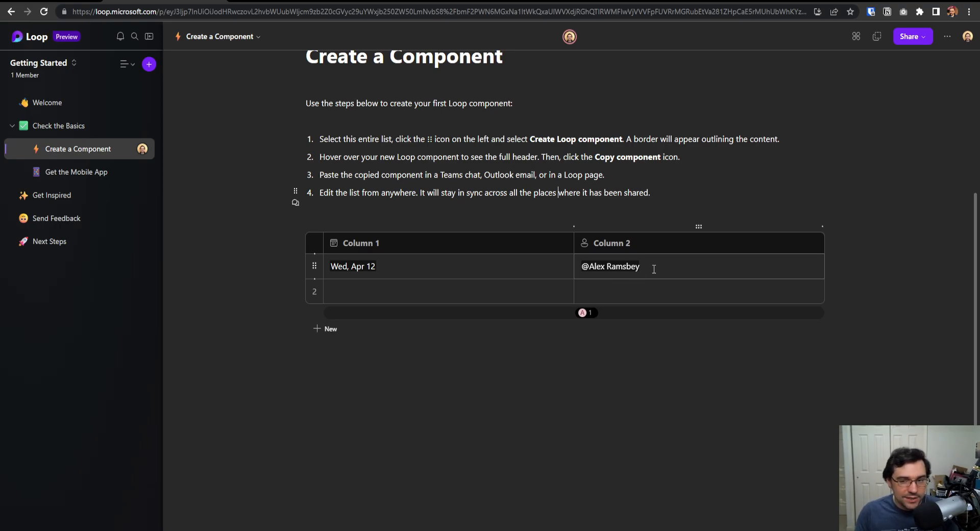
Insert a divider below the table.
left_click(362, 383)
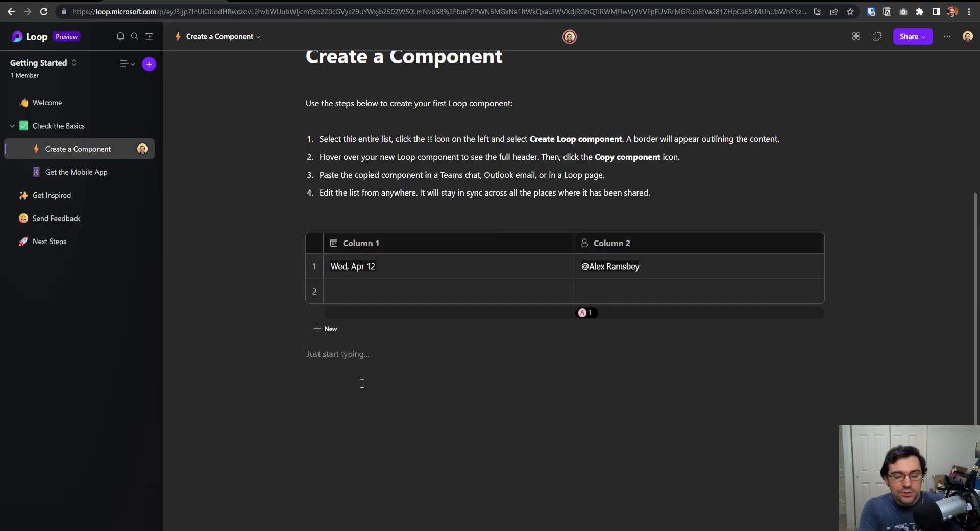
type("/div")
key("Return")
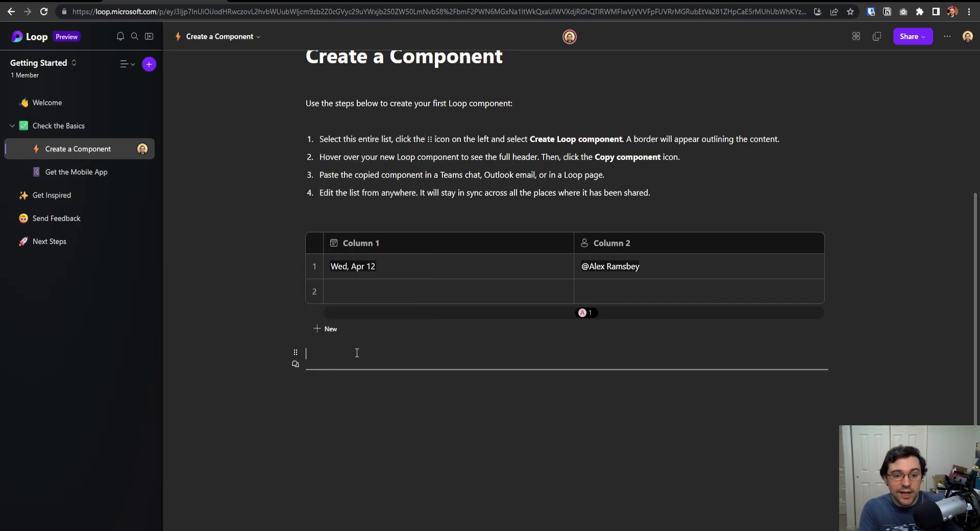
Try Markdown heading formatting on the empty line above the divider.
type("@")
key("BackSpace")
type("#")
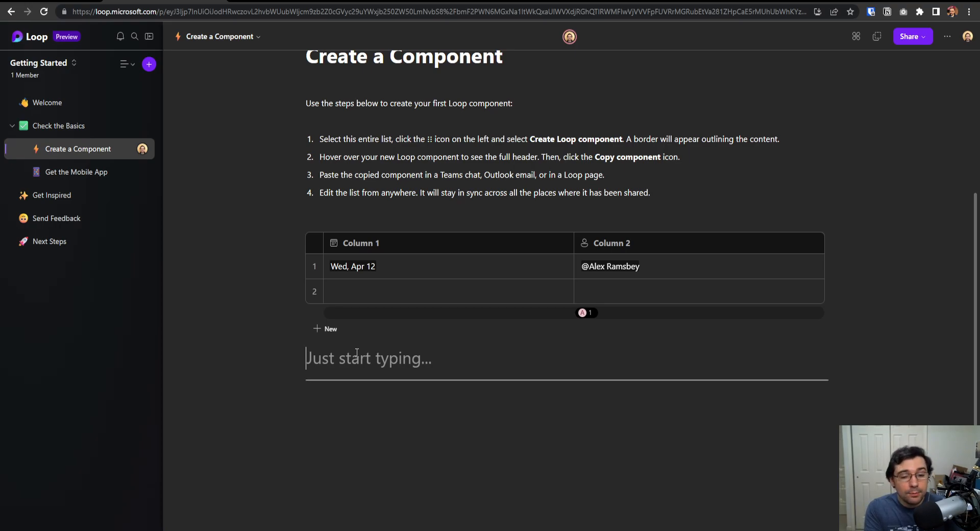
type("#")
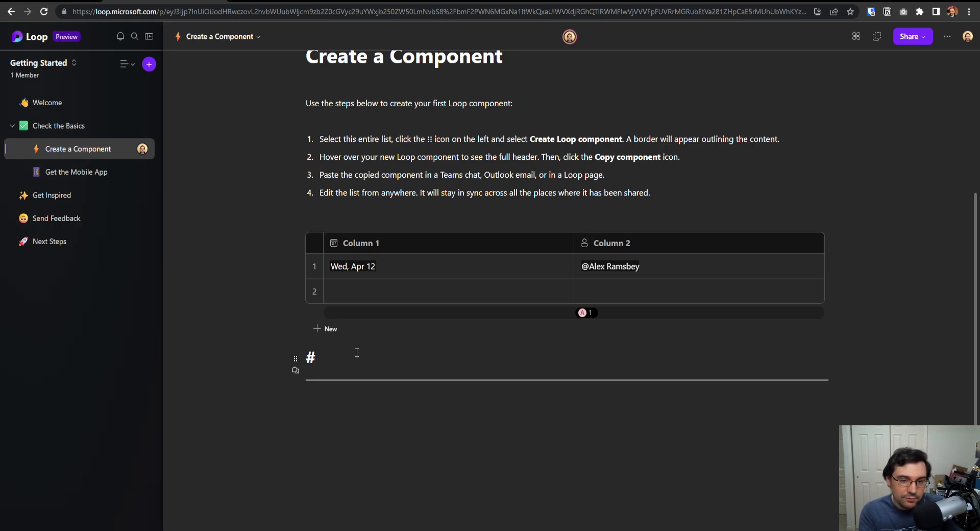
key("BackSpace")
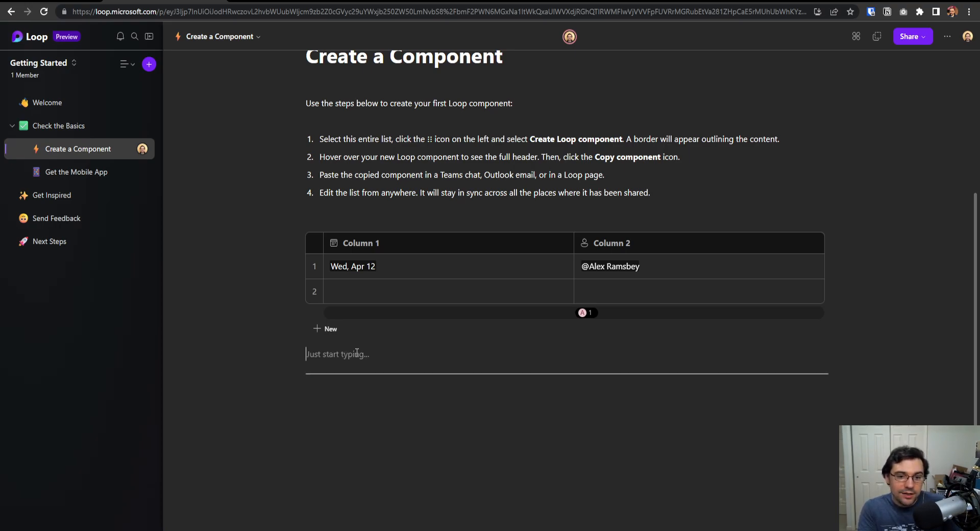
type("#")
key("BackSpace")
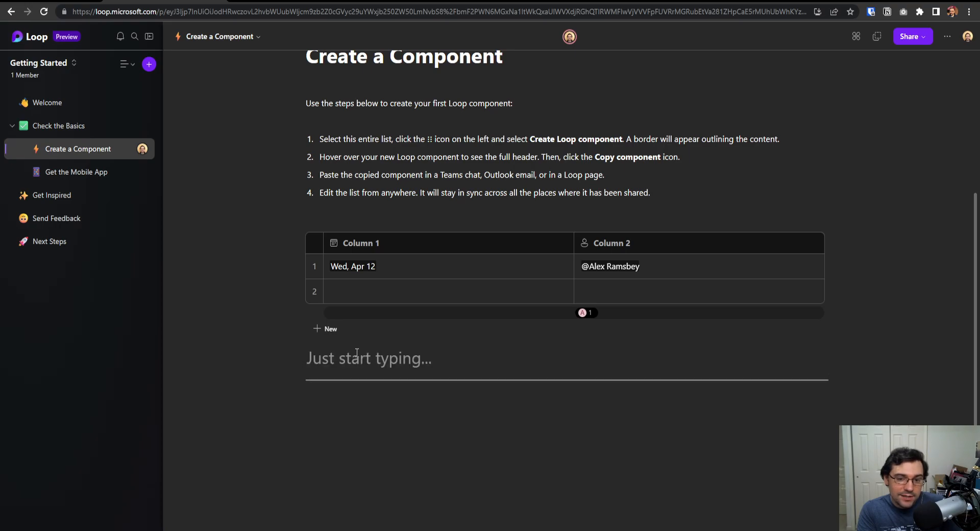
type("HEaing")
key("ctrl+BackSpace")
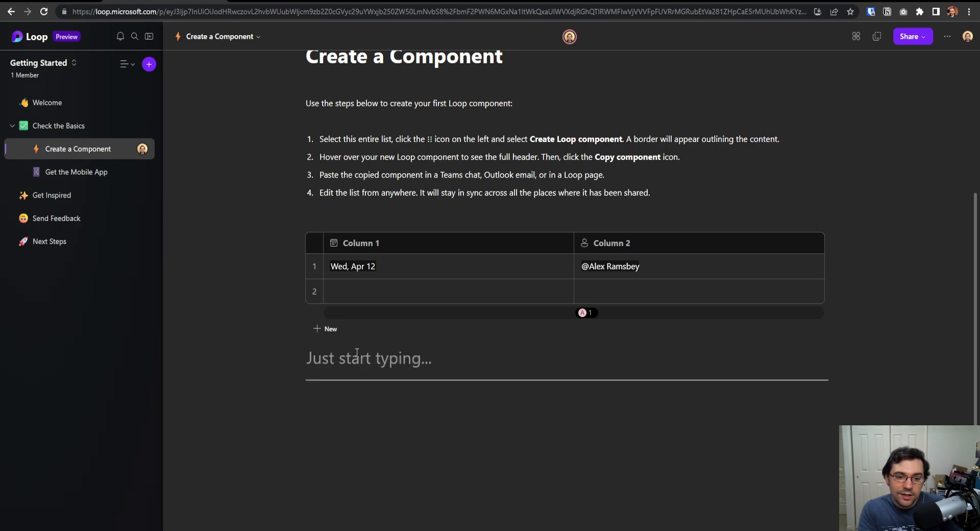
Try the Heading 2 and Heading 3 styles on the empty line above the divider.
type("/head")
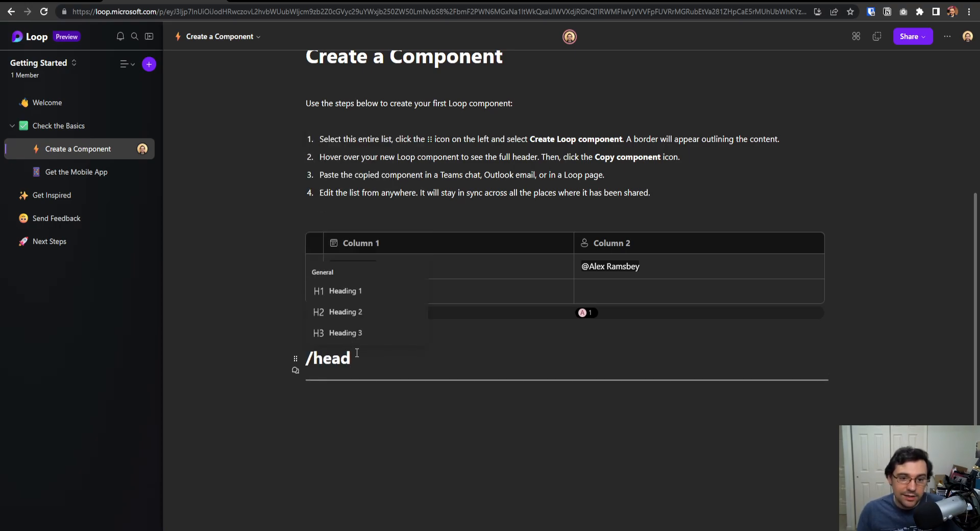
left_click(384, 317)
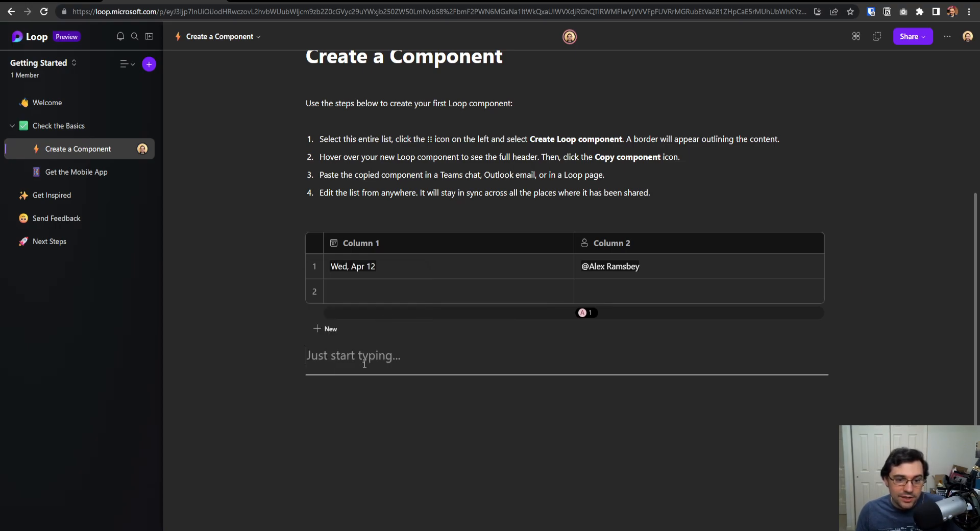
type("/head")
left_click(315, 339)
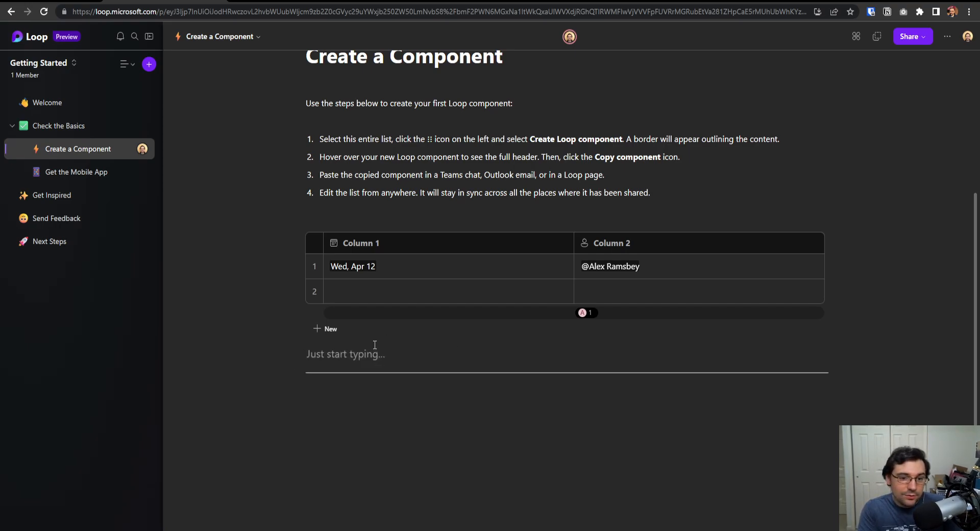
Format the line above the divider as a top-level heading reading "Meeting".
type("# ")
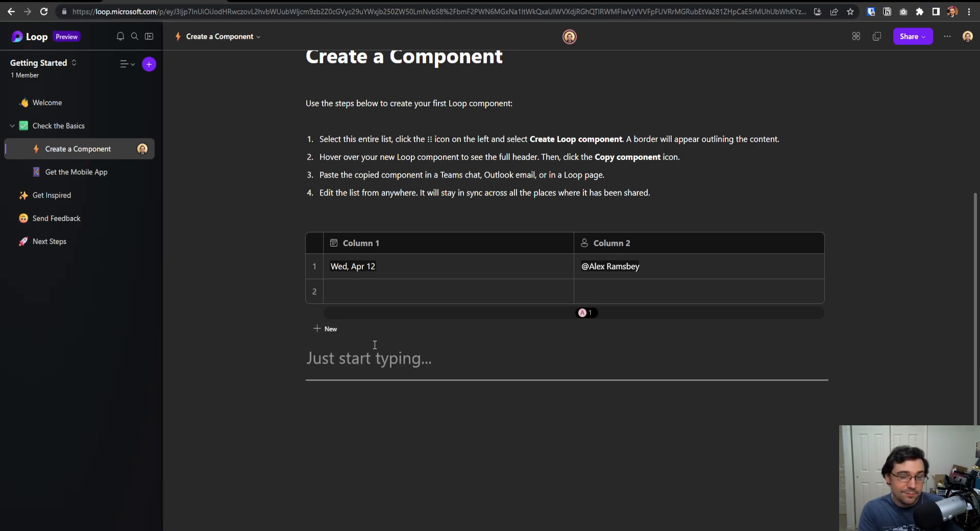
type("Project 1")
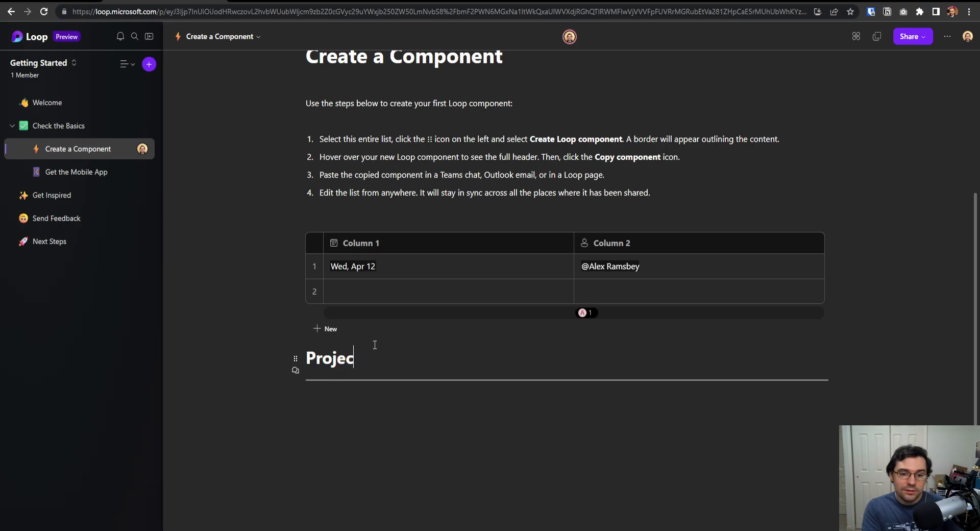
key("BackSpace")
key("BackSpace")
key("BackSpace")
key("BackSpace")
key("BackSpace")
key("BackSpace")
key("BackSpace")
key("BackSpace")
key("BackSpace")
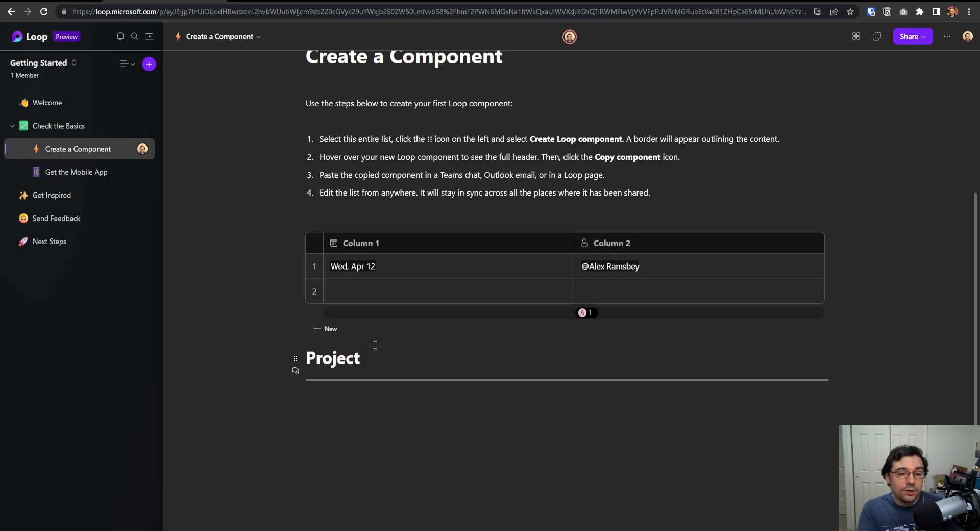
type("Meeting")
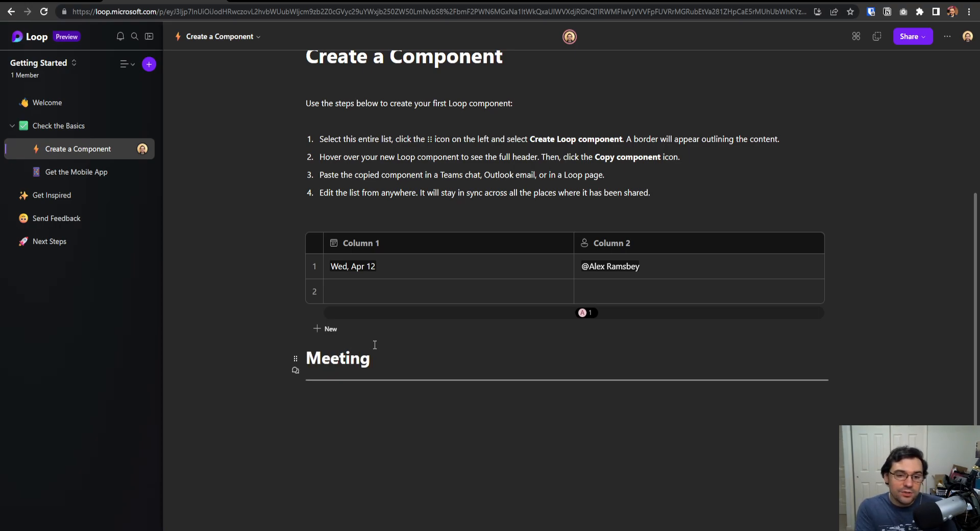
Start a bulleted list below the divider.
key("Return")
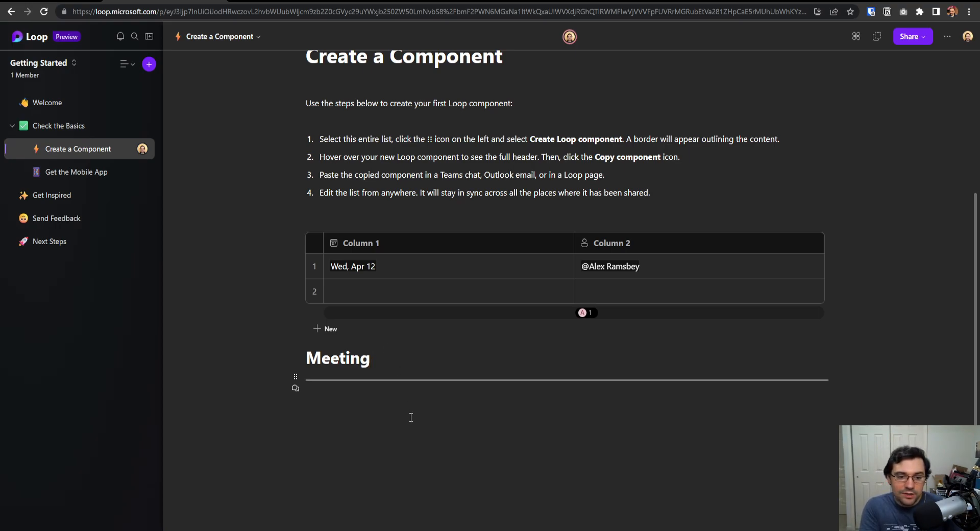
type("-")
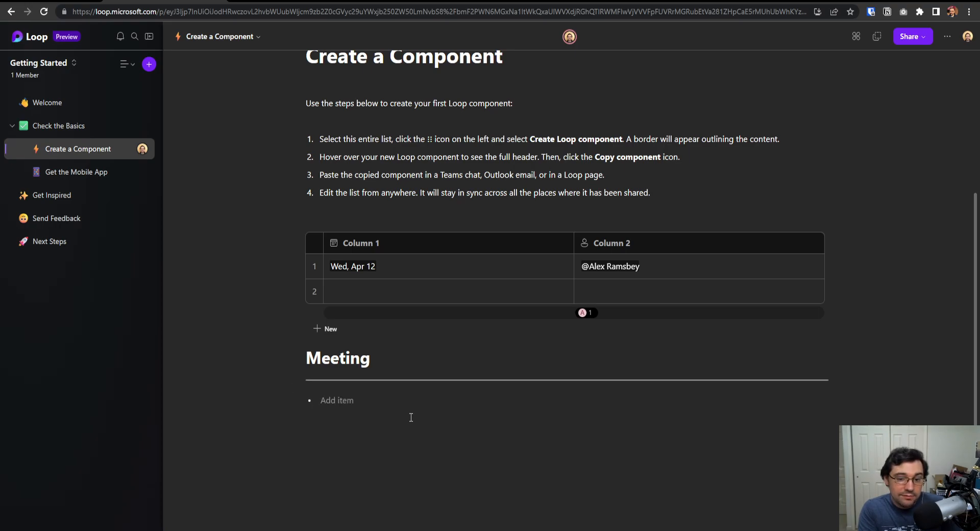
Try a numbered list in place of the bulleted list below the divider.
key("BackSpace")
type("1.")
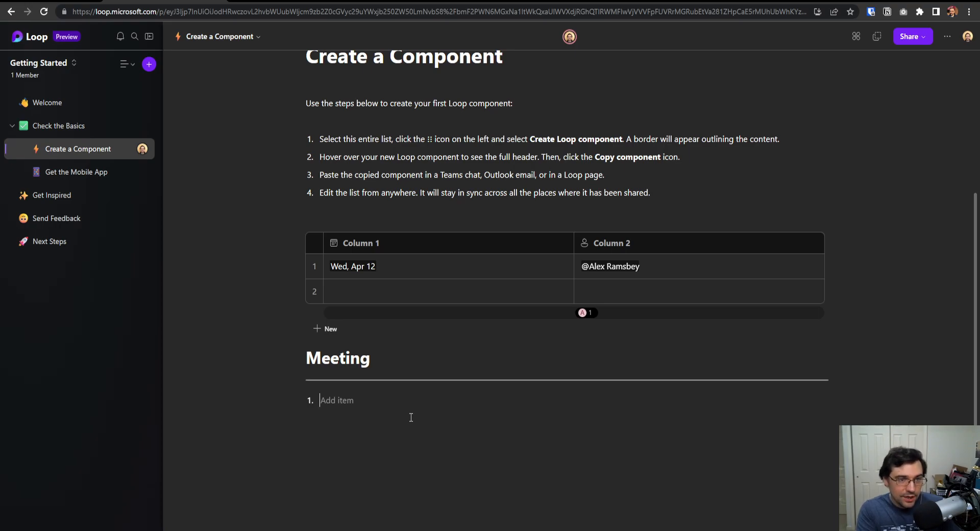
key("BackSpace")
Add a second-level heading reading "Notes:" below the Meeting section's divider and insert a divider under it.
key("Return")
type("@")
key("BackSpace")
type("## ")
type("Notes:")
key("Return")
type("/div")
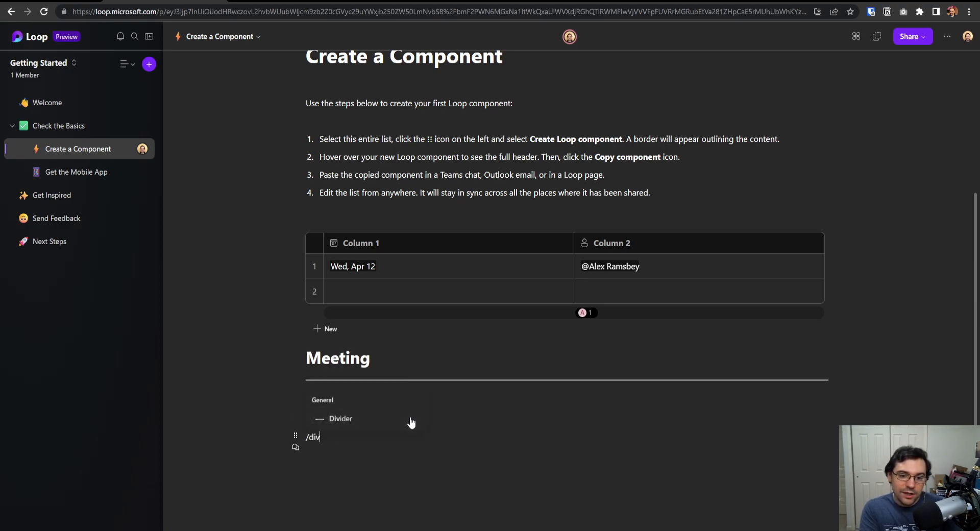
left_click(411, 421)
Make room above the "Notes:" heading and add a third-level heading reading "Purpose of the Meeting:".
key("Up")
key("Up")
key("Return")
key("Return")
key("Up")
key("Up")
key("Return")
type("###")
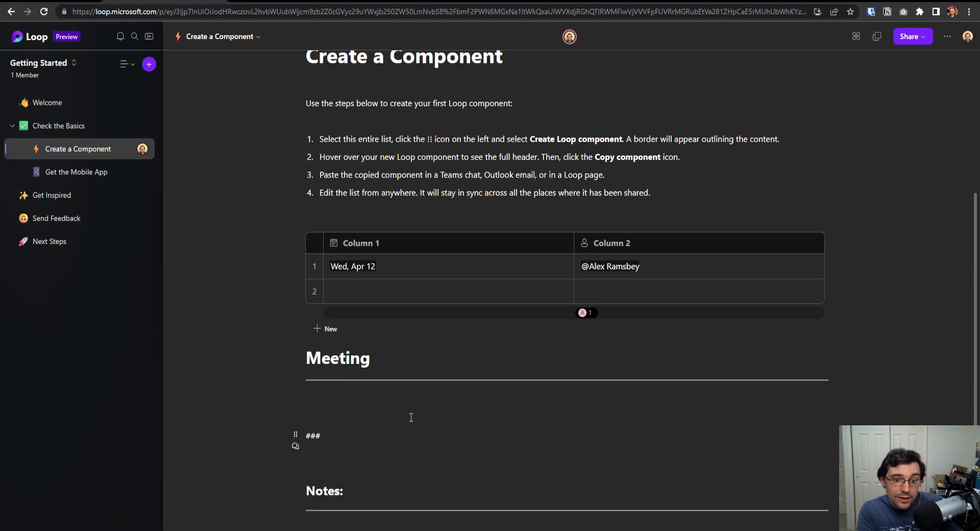
type(" Purpo")
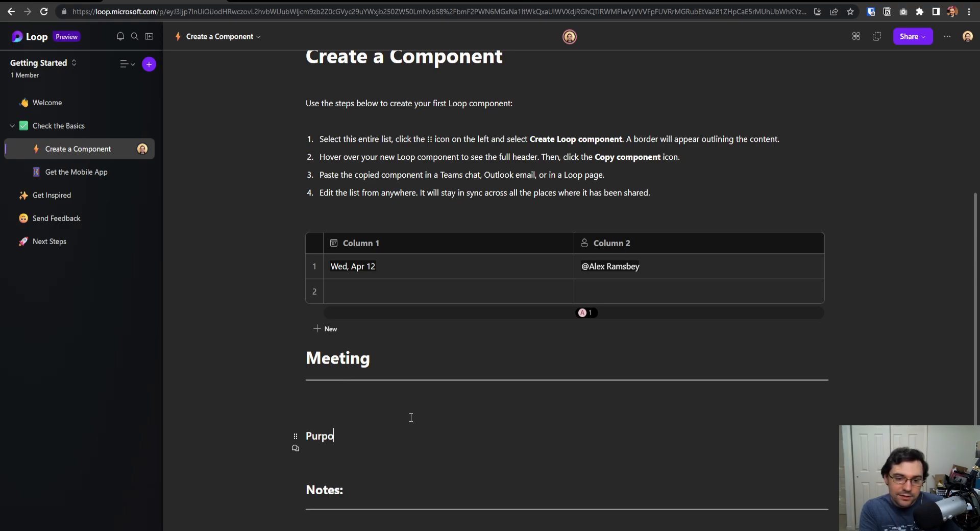
type("se of the Meeting:")
Insert a divider directly below the "Purpose of the Meeting:" heading.
key("Return")
type("/dvi")
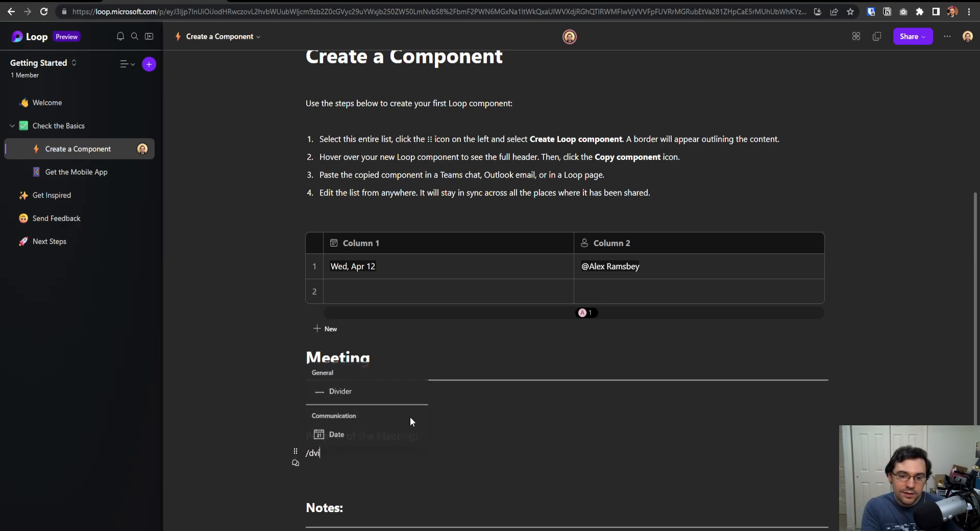
key("BackSpace")
key("BackSpace")
key("BackSpace")
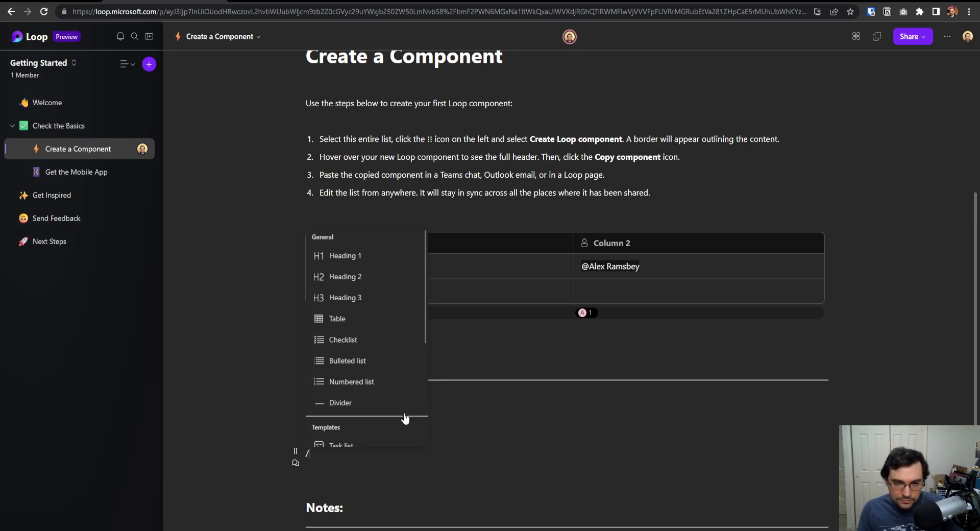
left_click(383, 403)
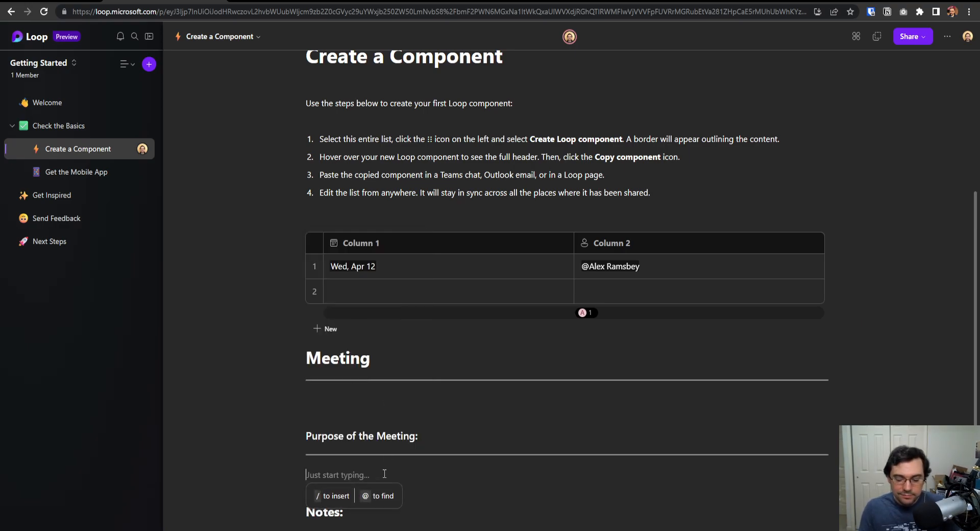
Add blank lines below the purpose divider and write "This meeting is to discuss the loop component of Microsoft Loop." there.
key("Return")
key("Return")
key("Return")
scroll(394, 465, "down", 1)
left_click(400, 401)
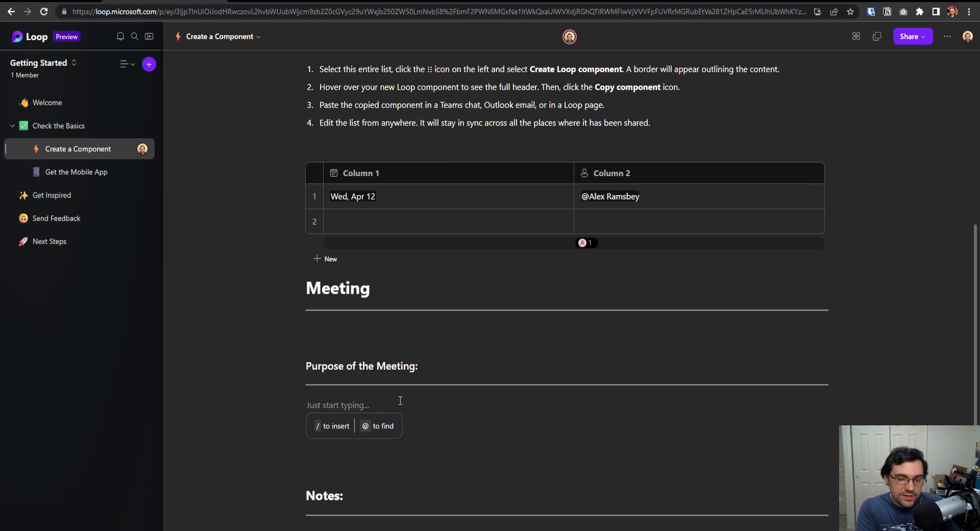
type("This meeting i")
type("s to discu")
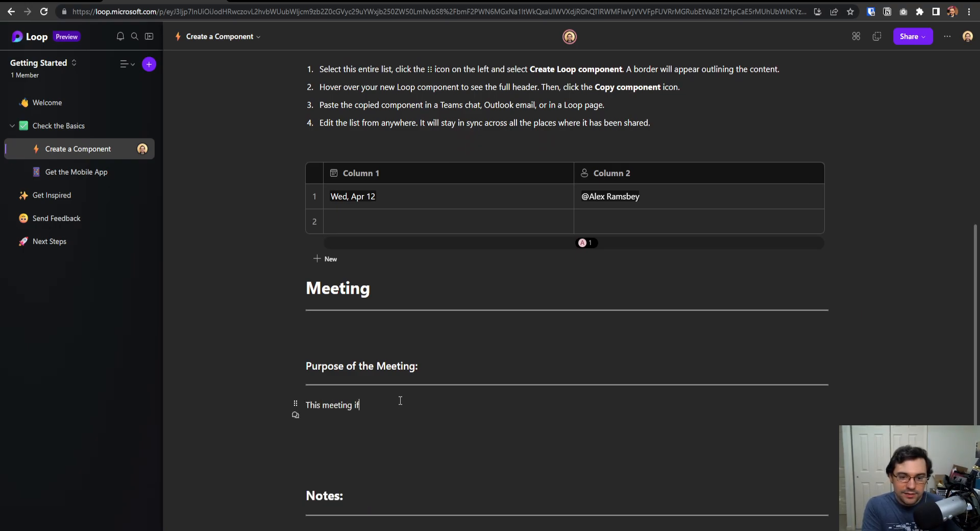
type("ss th")
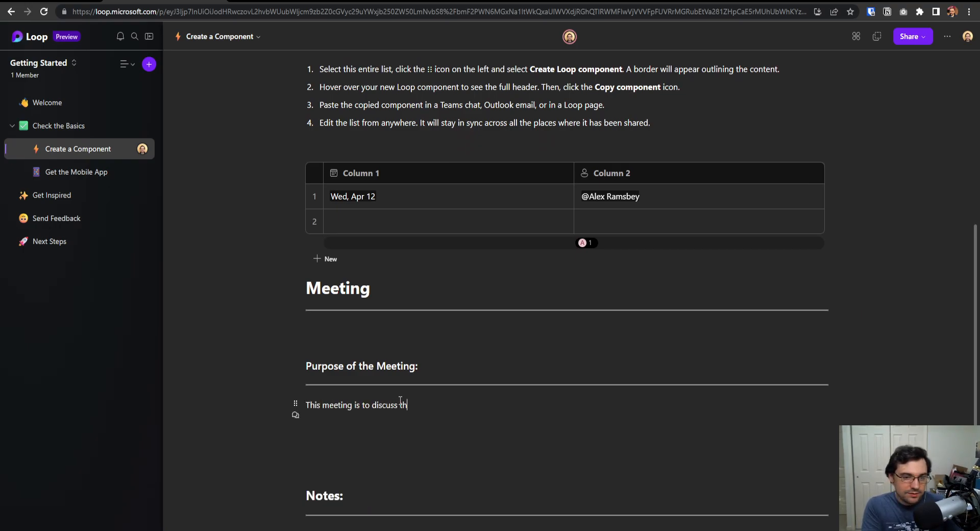
type("e loop compone")
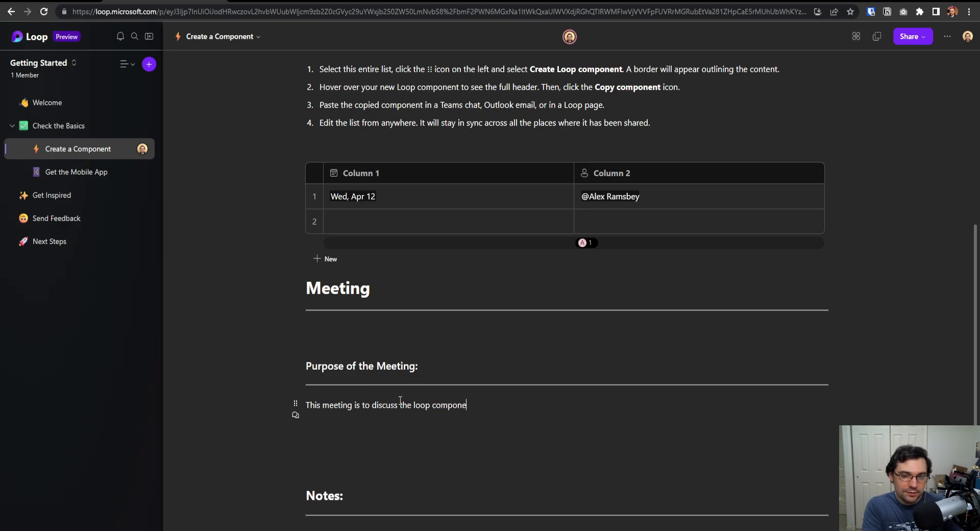
type("nt of Microsoft Loop.")
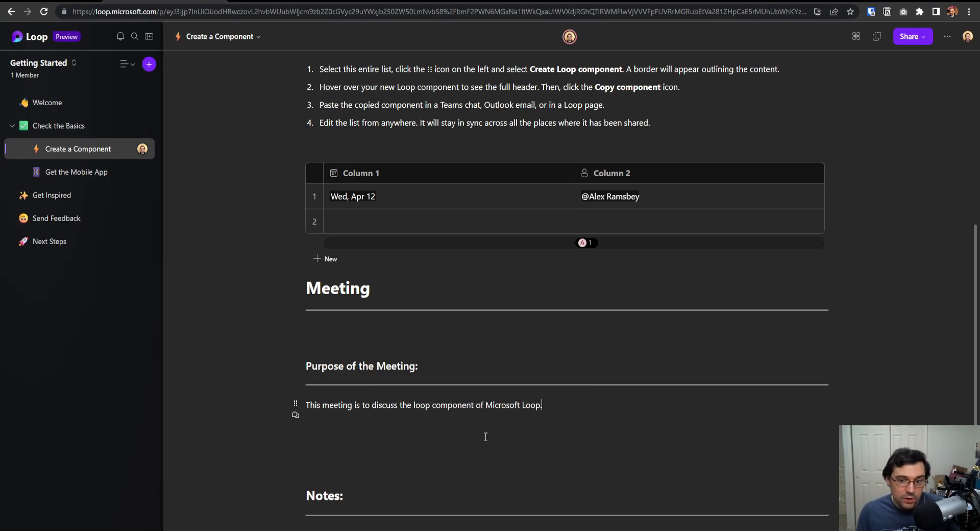
key("Return")
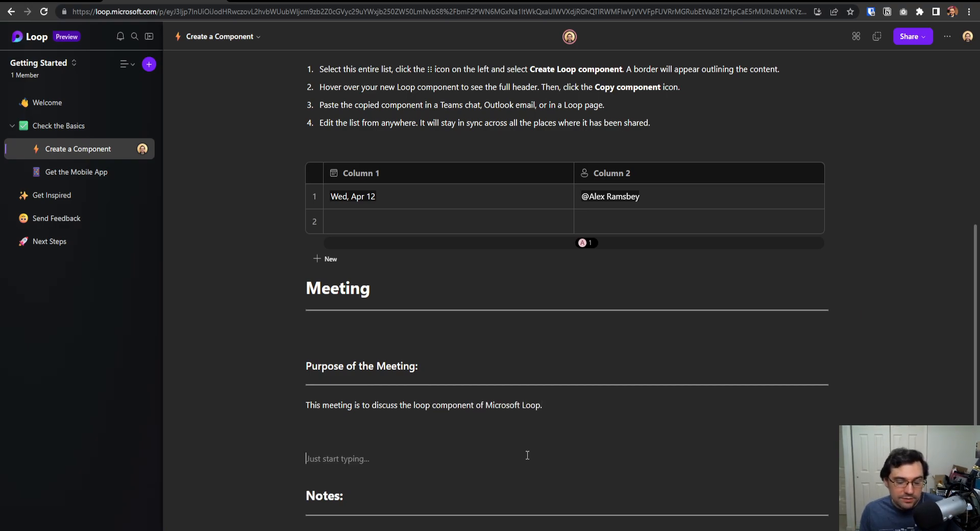
Examine the page's sharing options, dismiss them without sharing, and return to the beginning of the page.
left_click(913, 39)
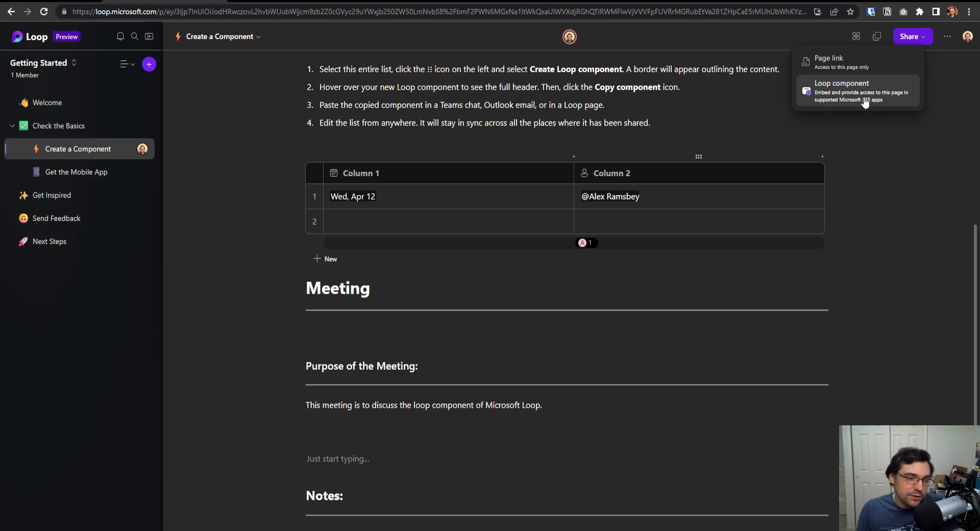
left_click(777, 413)
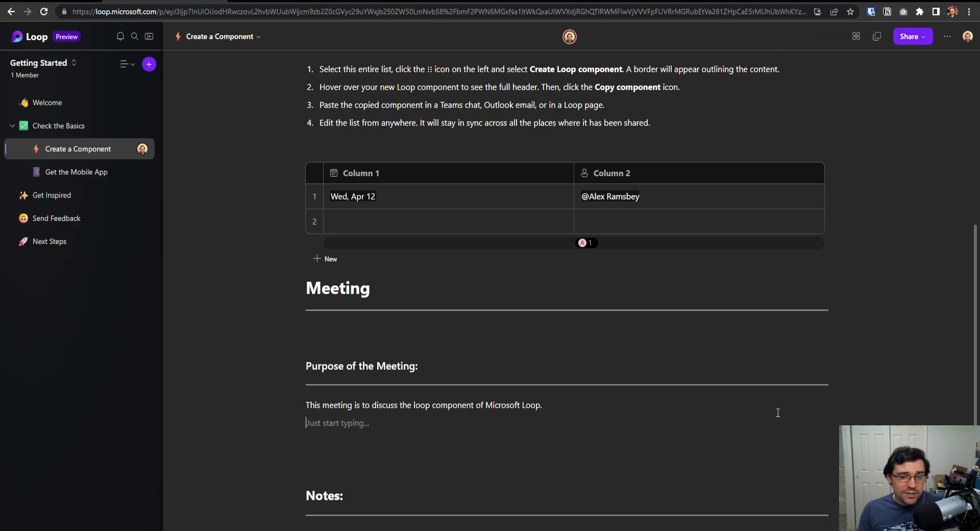
left_click(474, 341)
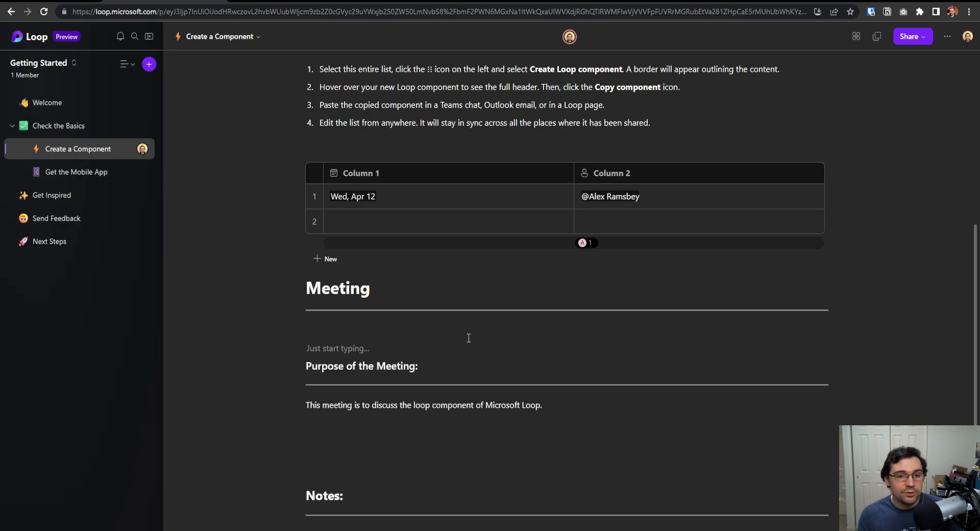
scroll(468, 338, "up", 5)
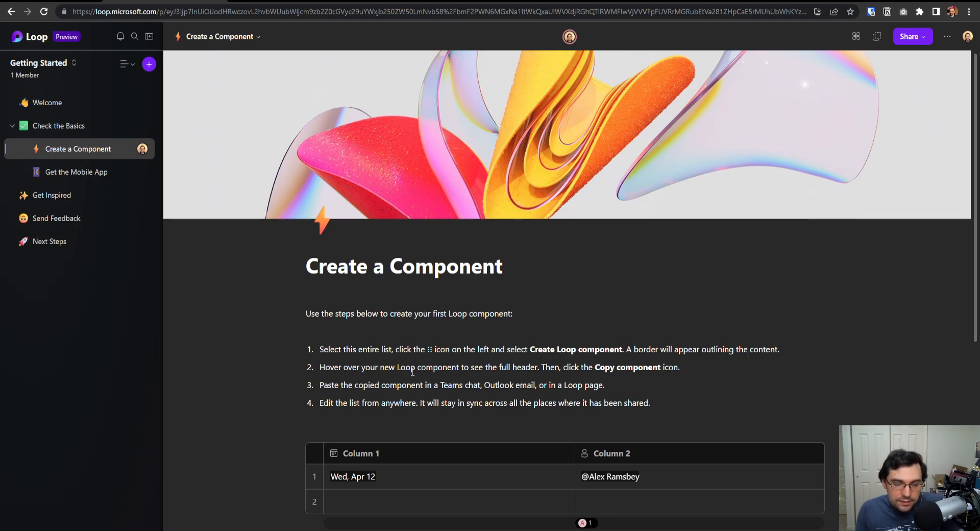
Open the Get Inspired page and look over its table of ideas and descriptions.
left_click(68, 200)
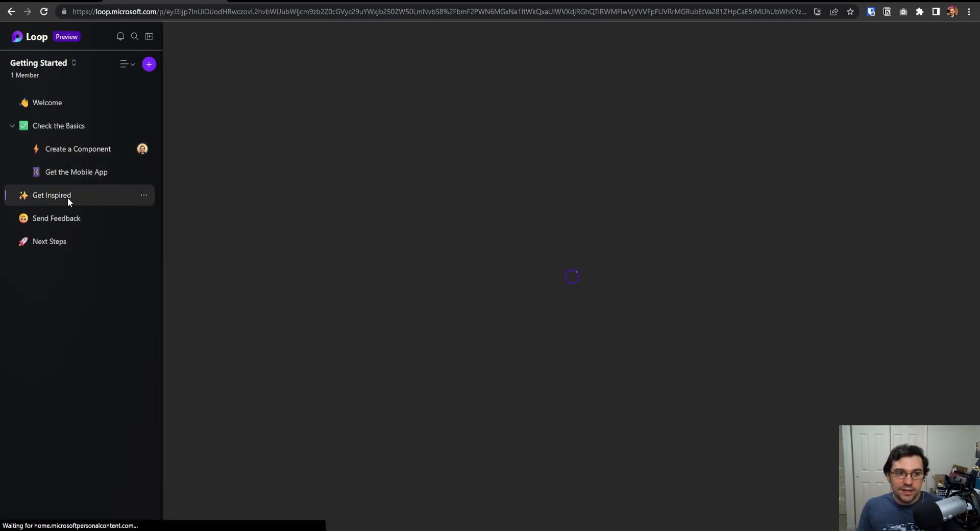
scroll(433, 287, "down", 2)
left_click(433, 288)
scroll(493, 313, "down", 1)
left_click(512, 300)
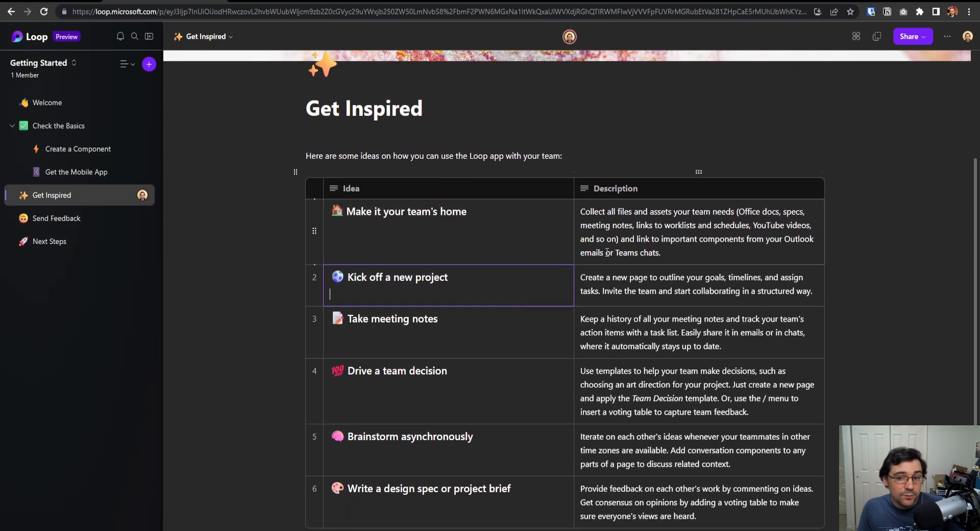
left_click(471, 332)
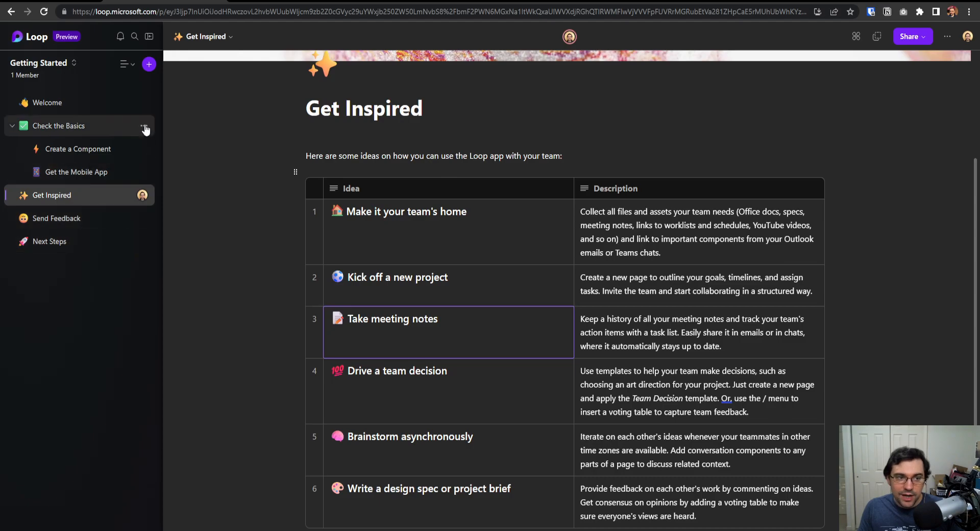
Create a new page in the workspace and title it "Meeting Nots".
left_click(151, 65)
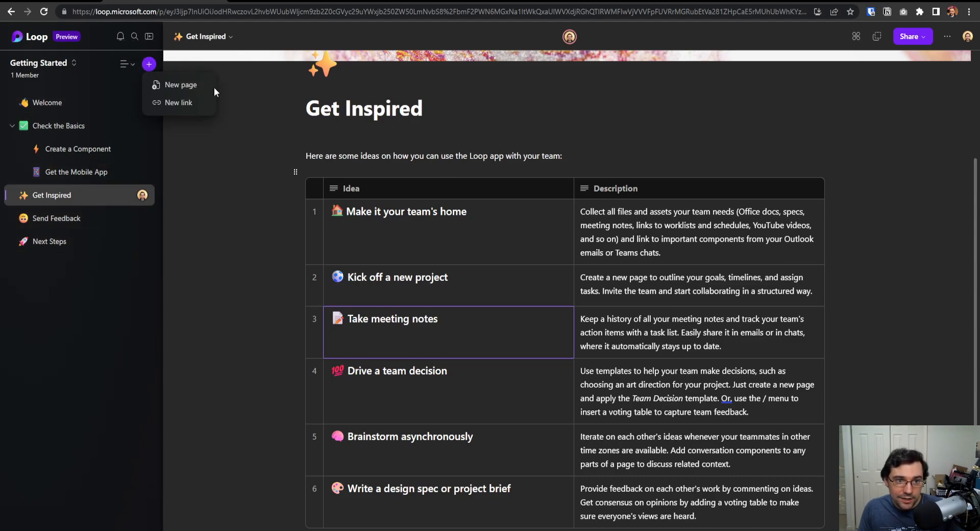
left_click(189, 85)
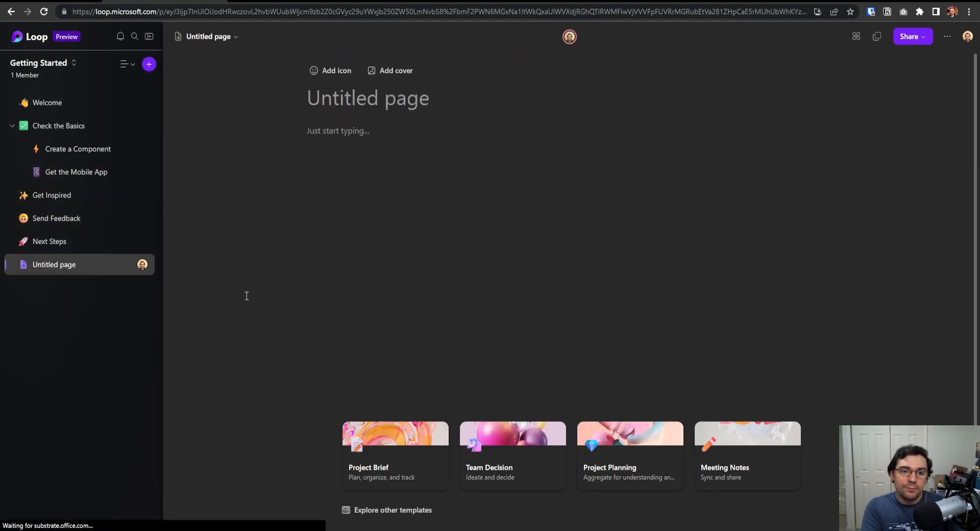
type("Meeting Nots")
key("Return")
type("/")
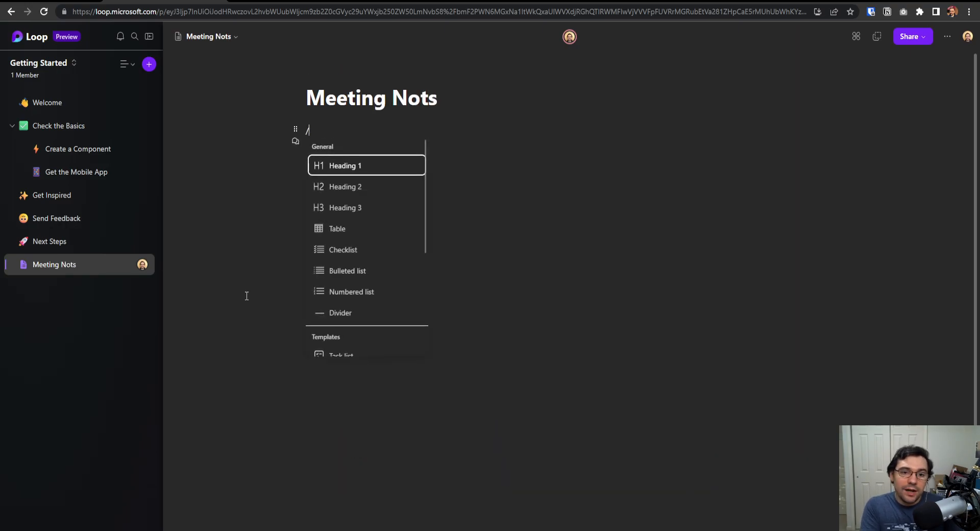
type("data")
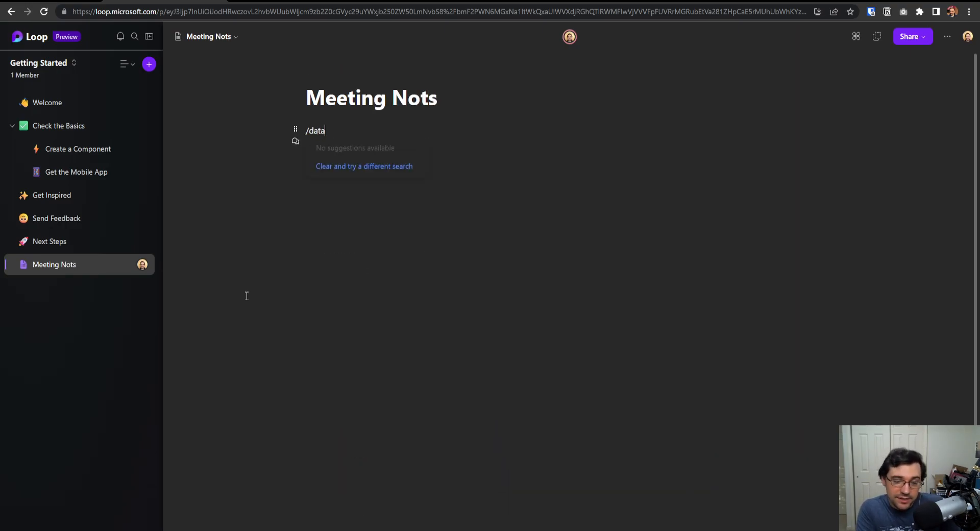
key("BackSpace")
key("BackSpace")
key("BackSpace")
key("BackSpace")
key("BackSpace")
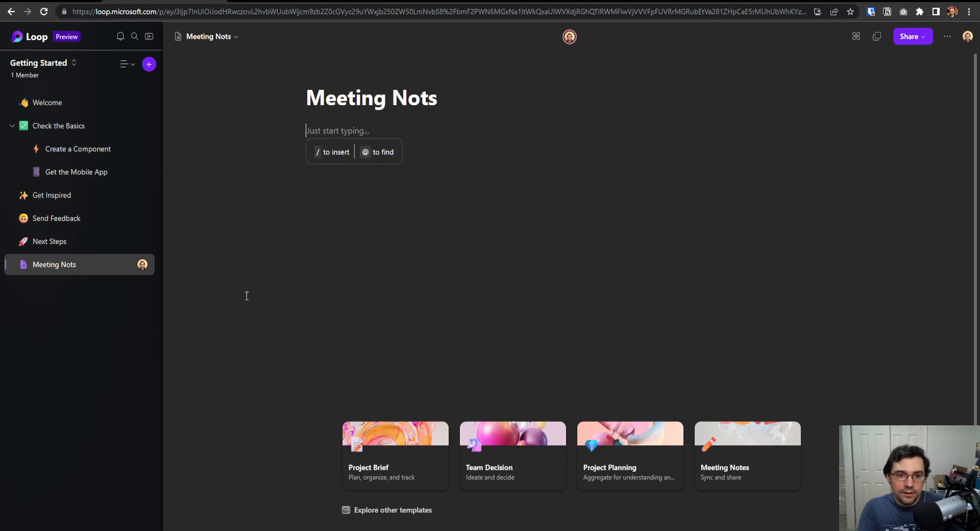
Insert a table below the page title and add four more columns to make six.
type("/table")
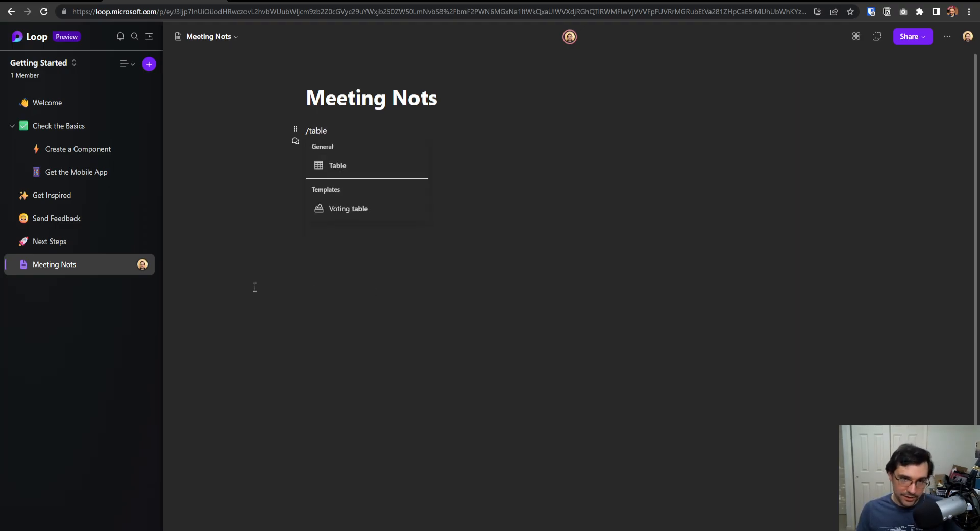
left_click(351, 169)
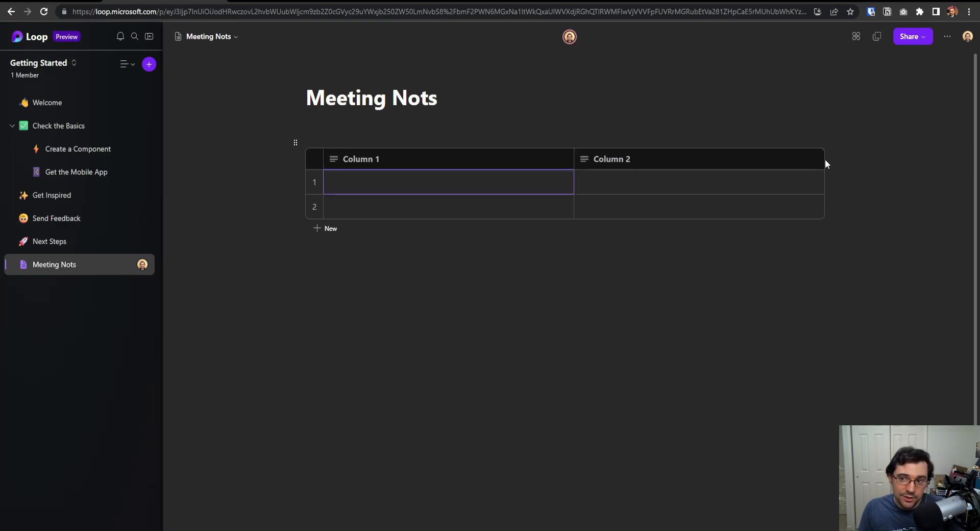
left_click(823, 144)
left_click(823, 144)
left_click(823, 144)
left_click(824, 144)
Change Column 1 to the Date type and enter today's date in its first row.
left_click(363, 183)
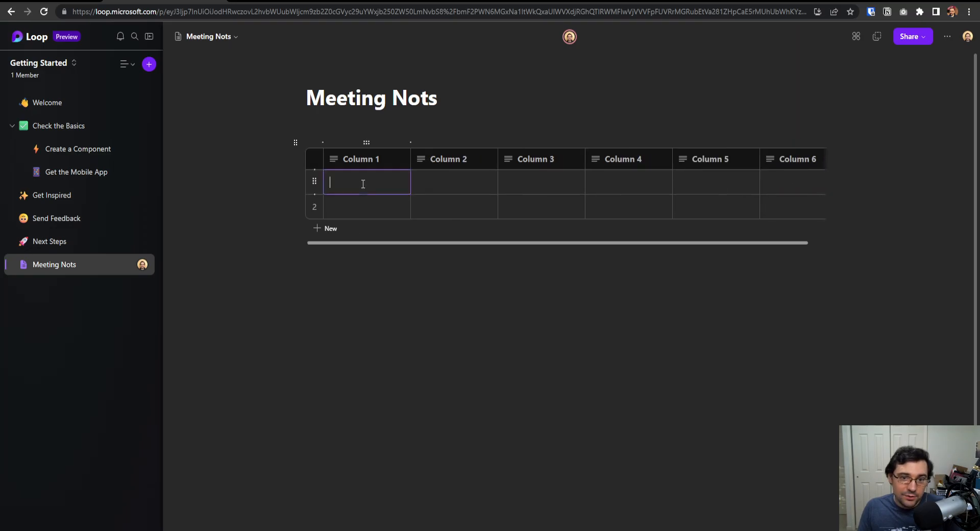
left_click(400, 162)
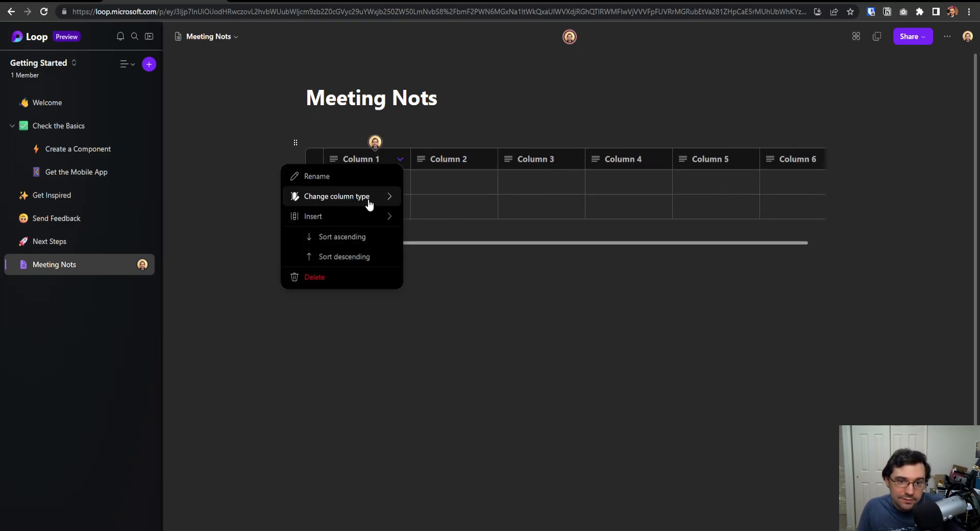
mouse_move(367, 201)
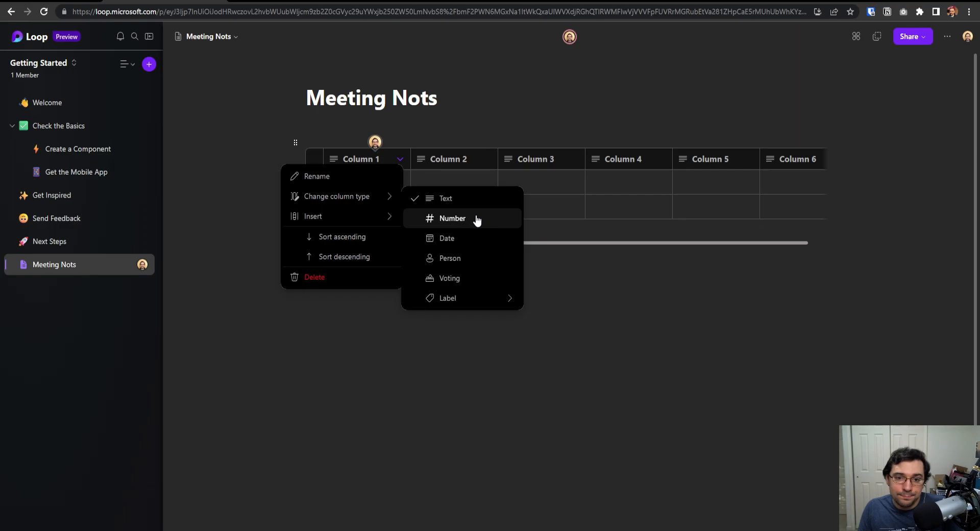
left_click(467, 236)
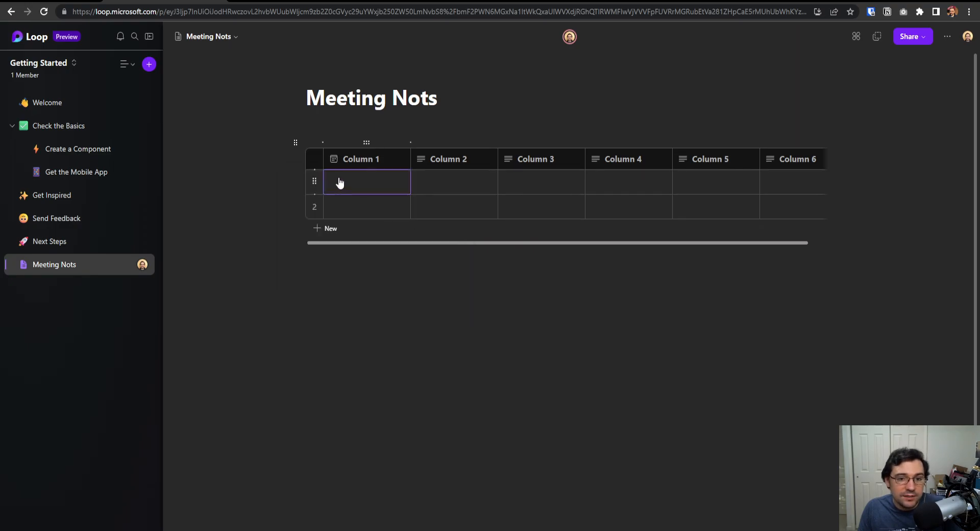
left_click(374, 181)
left_click(345, 261)
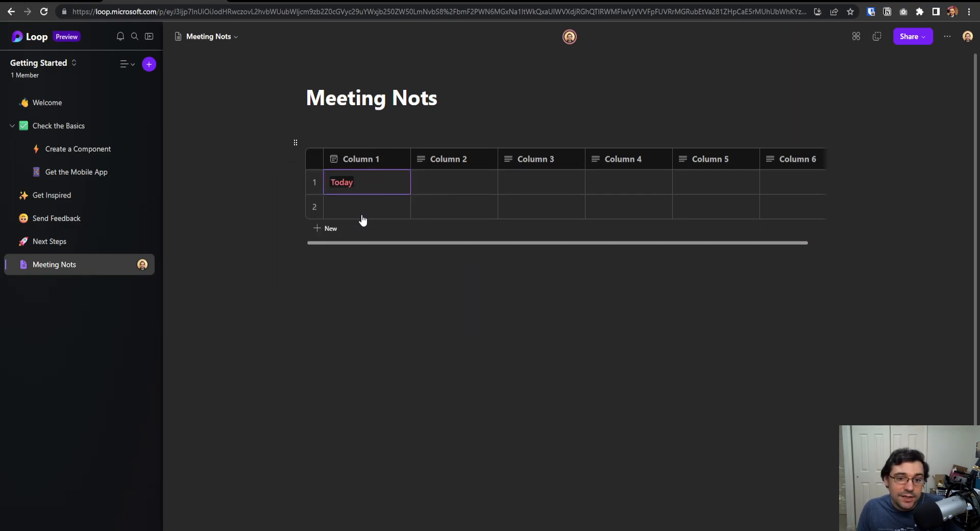
Rename Column 1 as "Meeting Date" and Column 2 as "Notes".
left_click(379, 162)
type("Meeting Date")
key("Return")
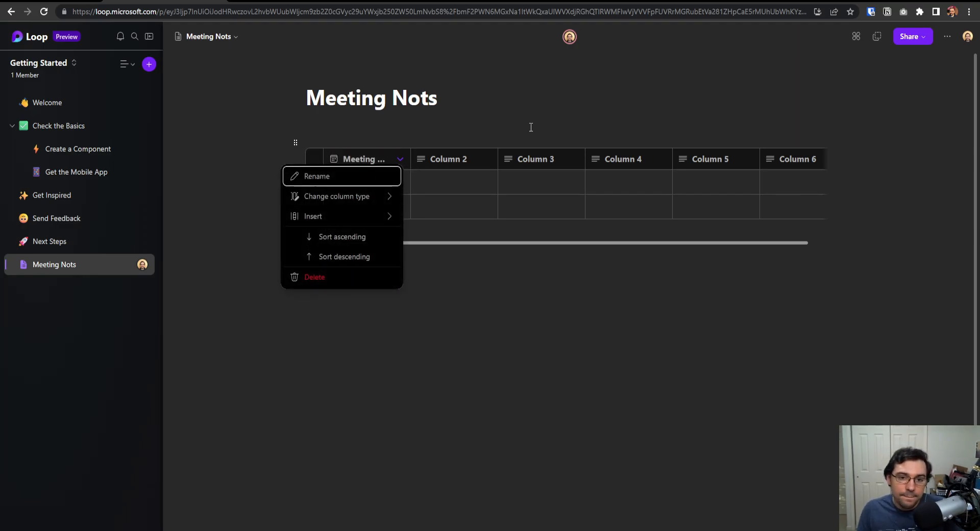
left_click(447, 185)
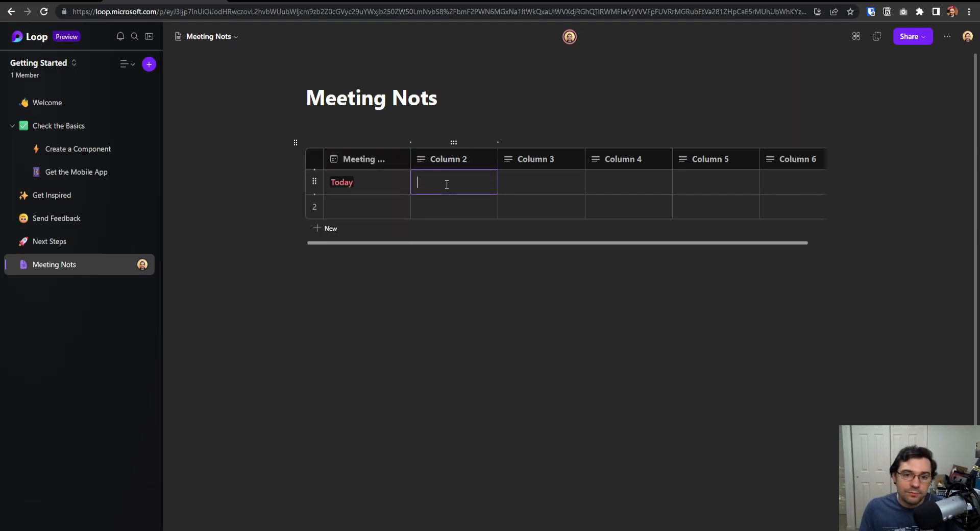
left_click(450, 156)
type("Notes")
key("Return")
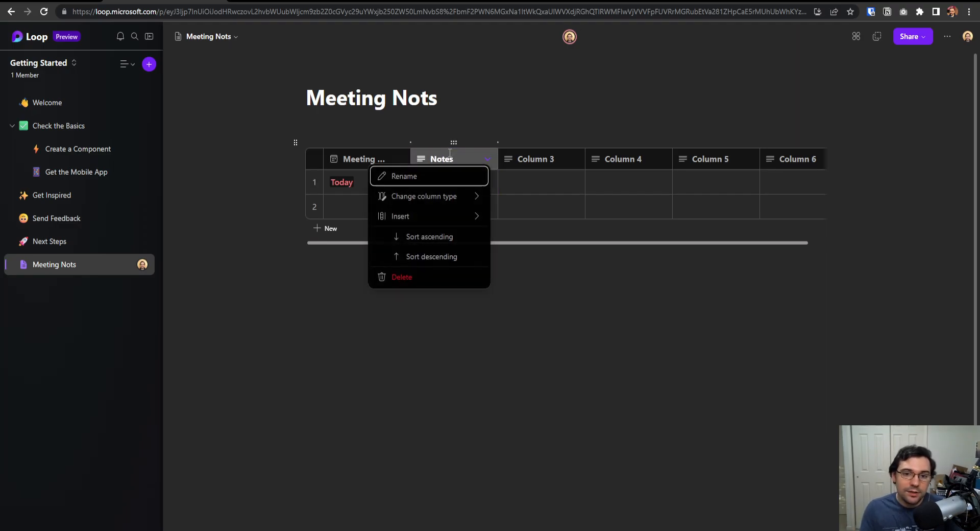
key("Escape")
left_click(368, 186)
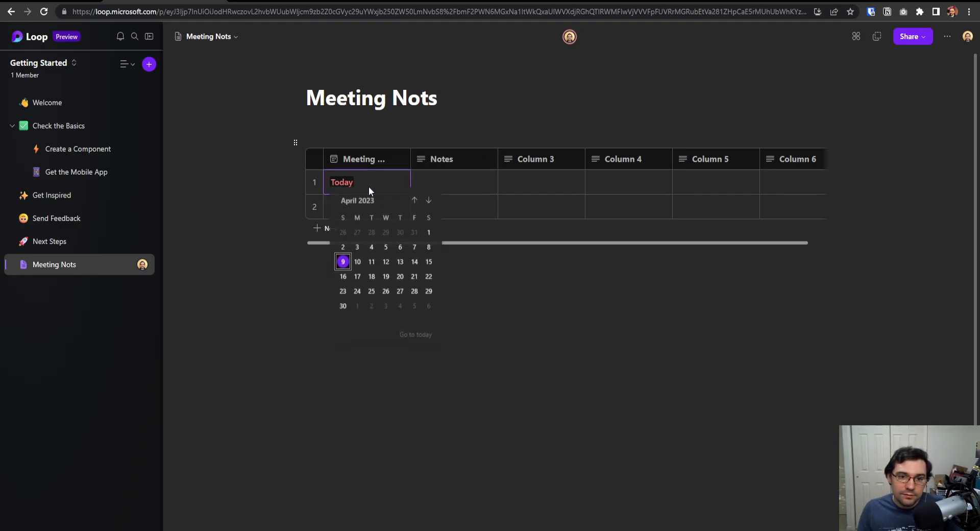
left_click(453, 185)
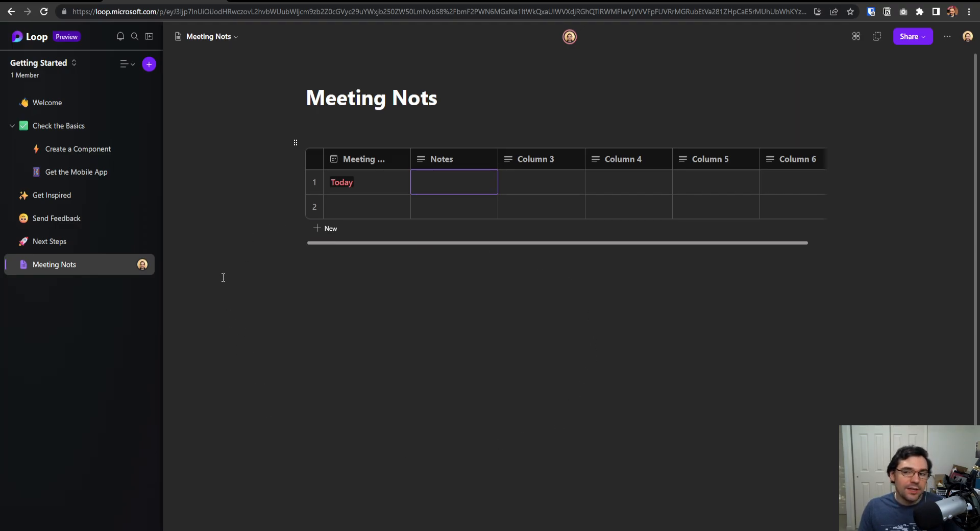
left_click(475, 304)
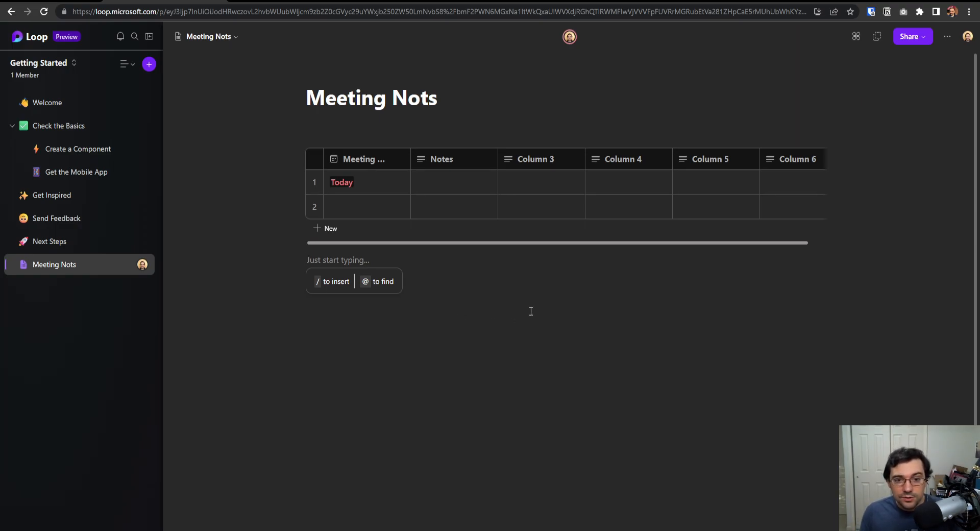
Open the Welcome page and place the cursor on the empty line below the About Loop paragraph.
left_click(71, 112)
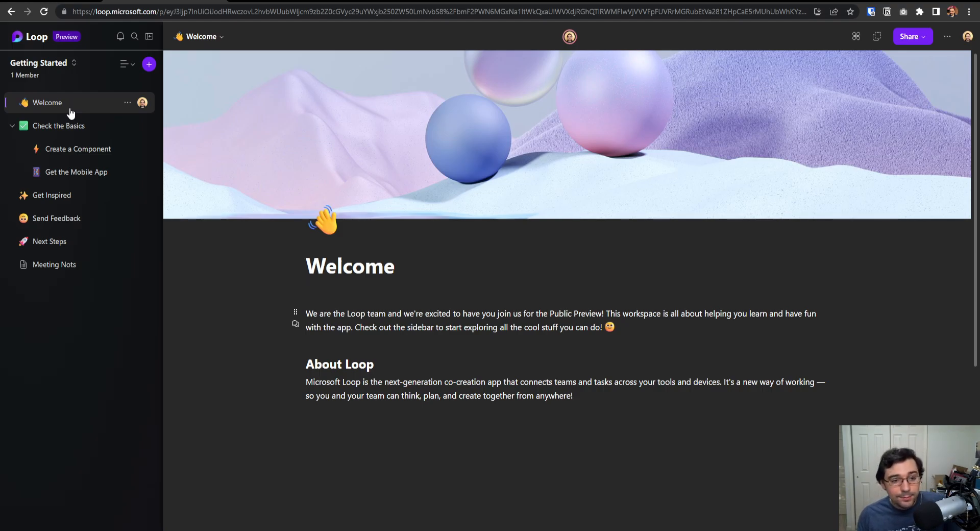
left_click(353, 345)
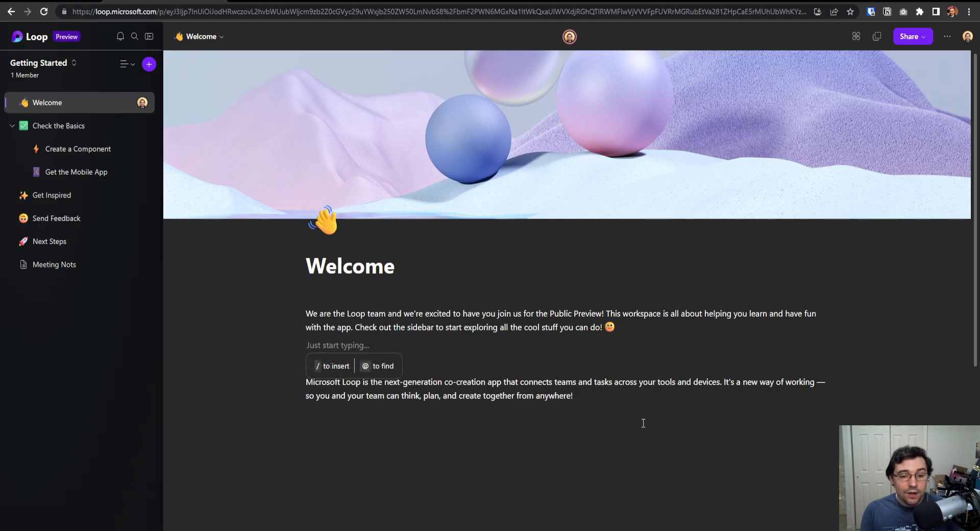
left_click(643, 422)
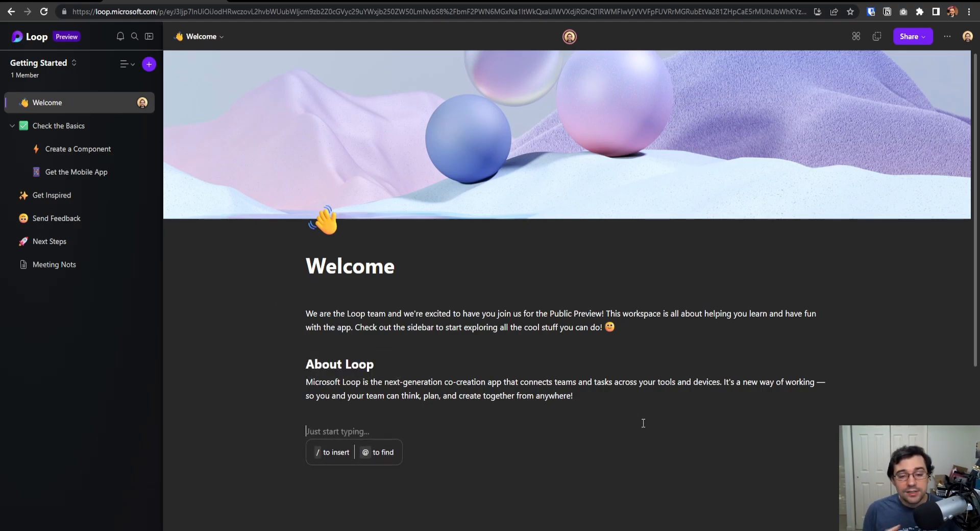